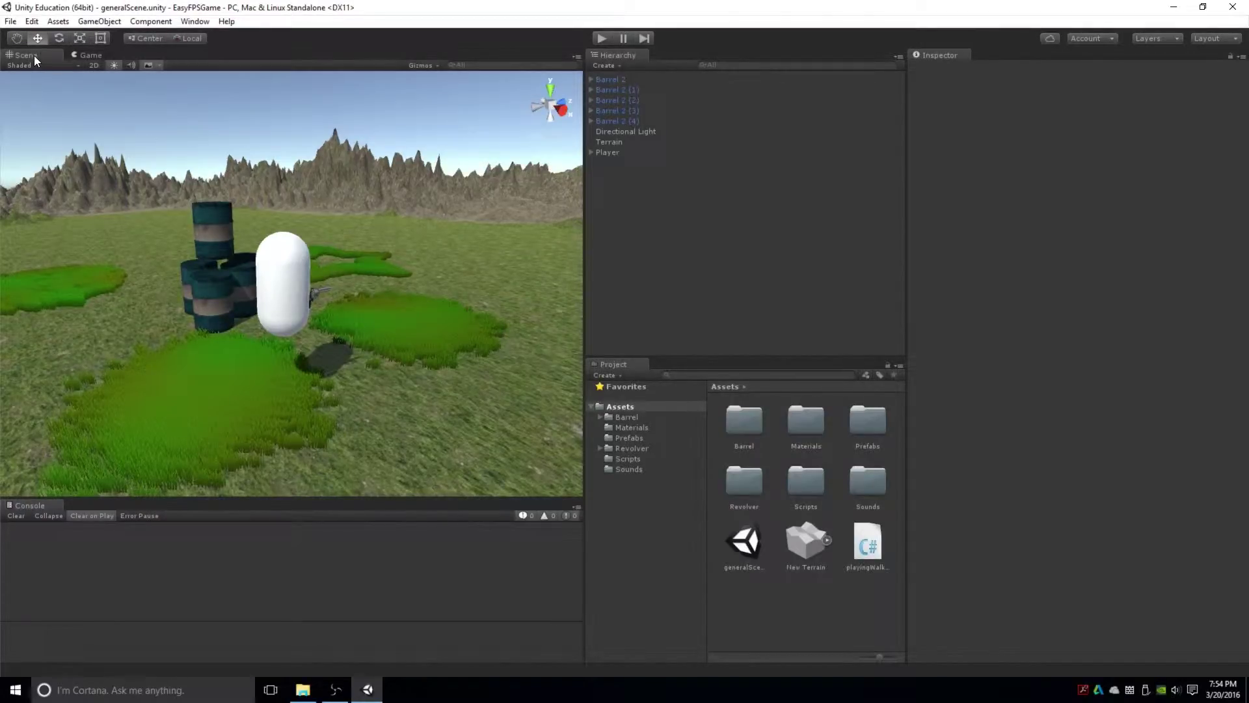
- Preview the game camera's view and check the list of editor windows before returning to the scene
left_click(91, 55)
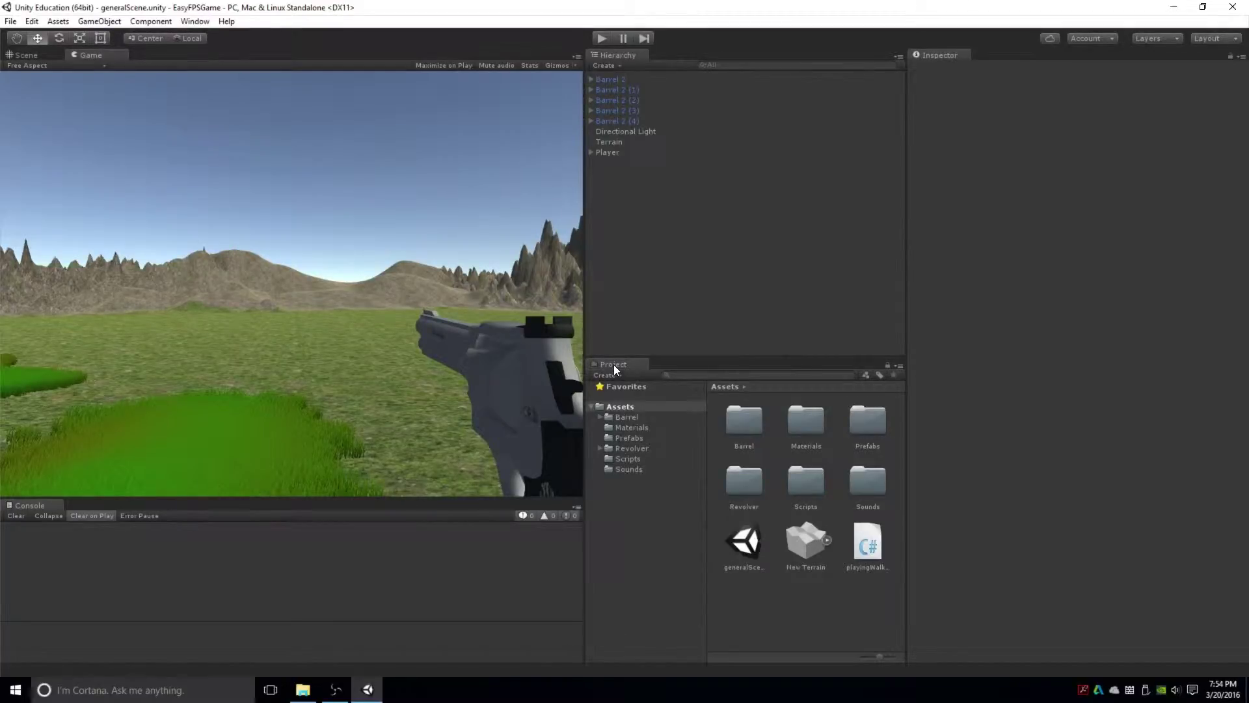
left_click(200, 22)
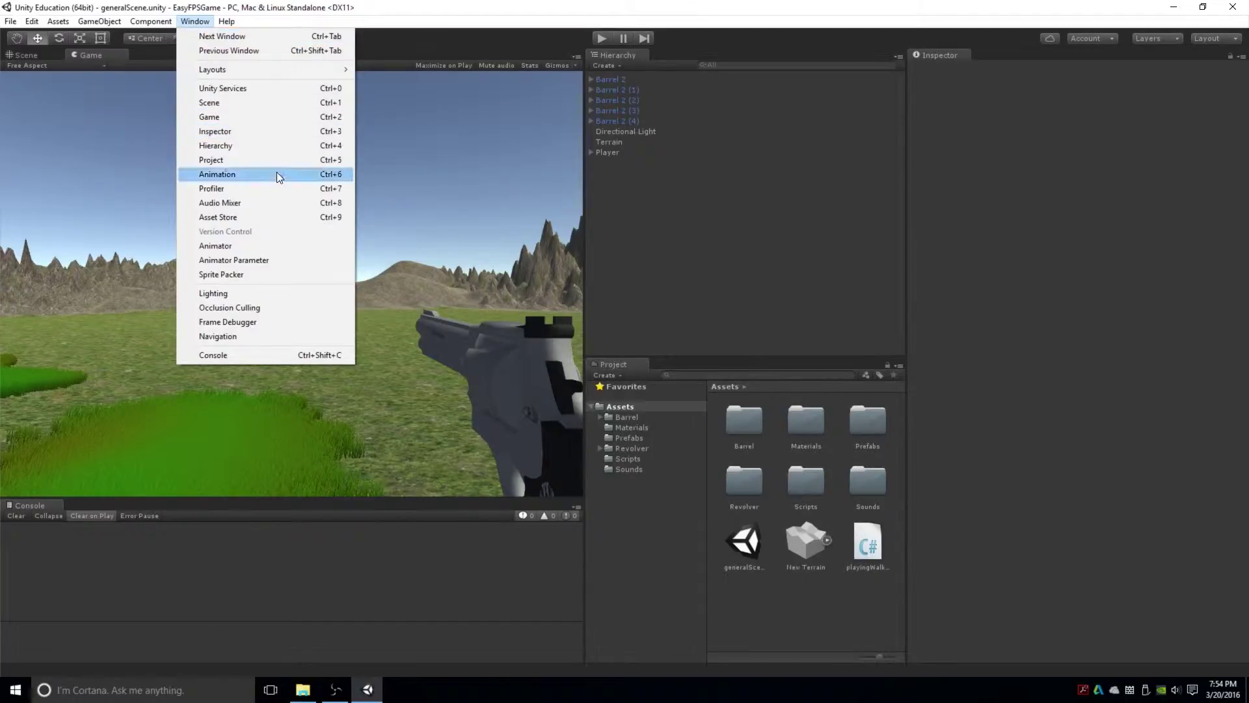
left_click(662, 254)
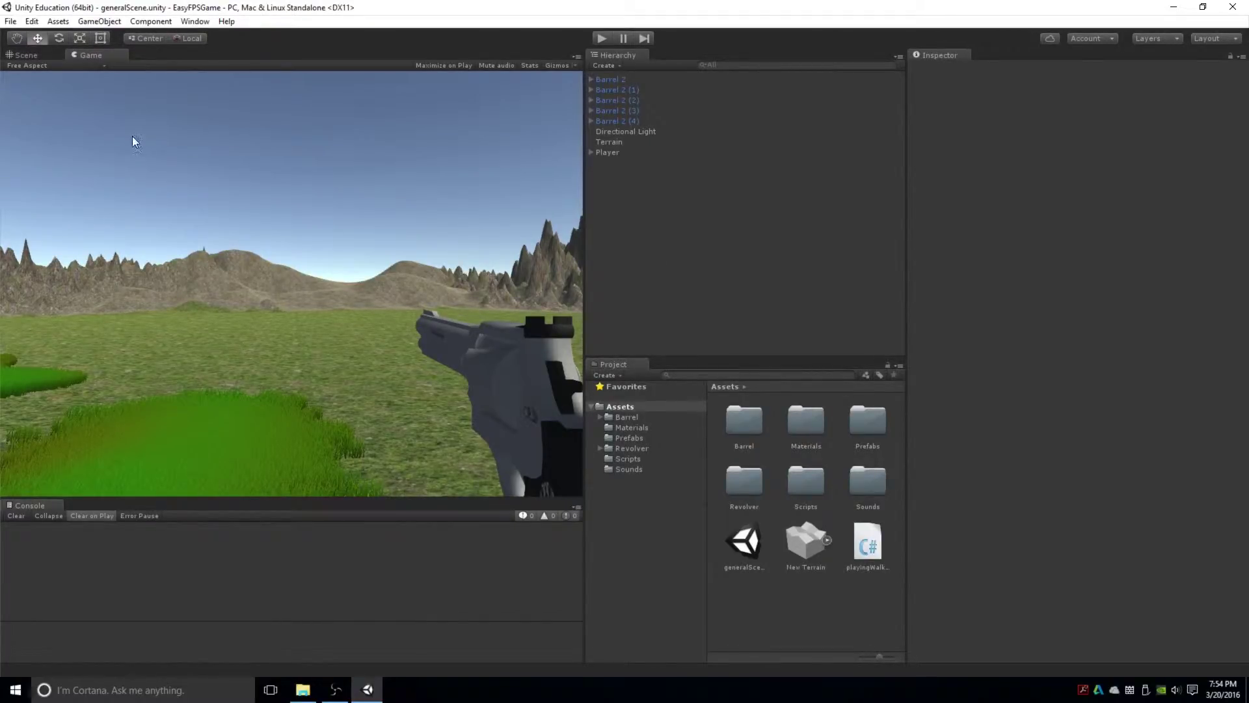
left_click(18, 55)
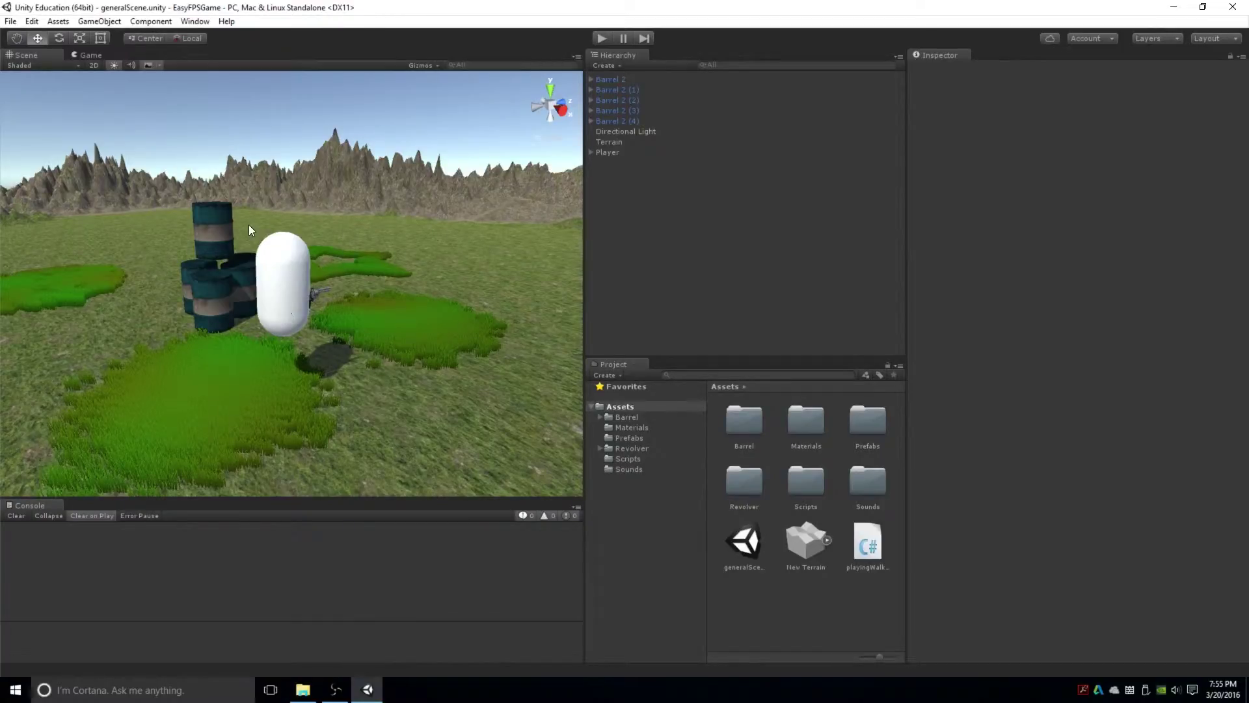
- Select the top barrel, a lower barrel, the player capsule and the terrain in the scene to view their properties
left_click(221, 247)
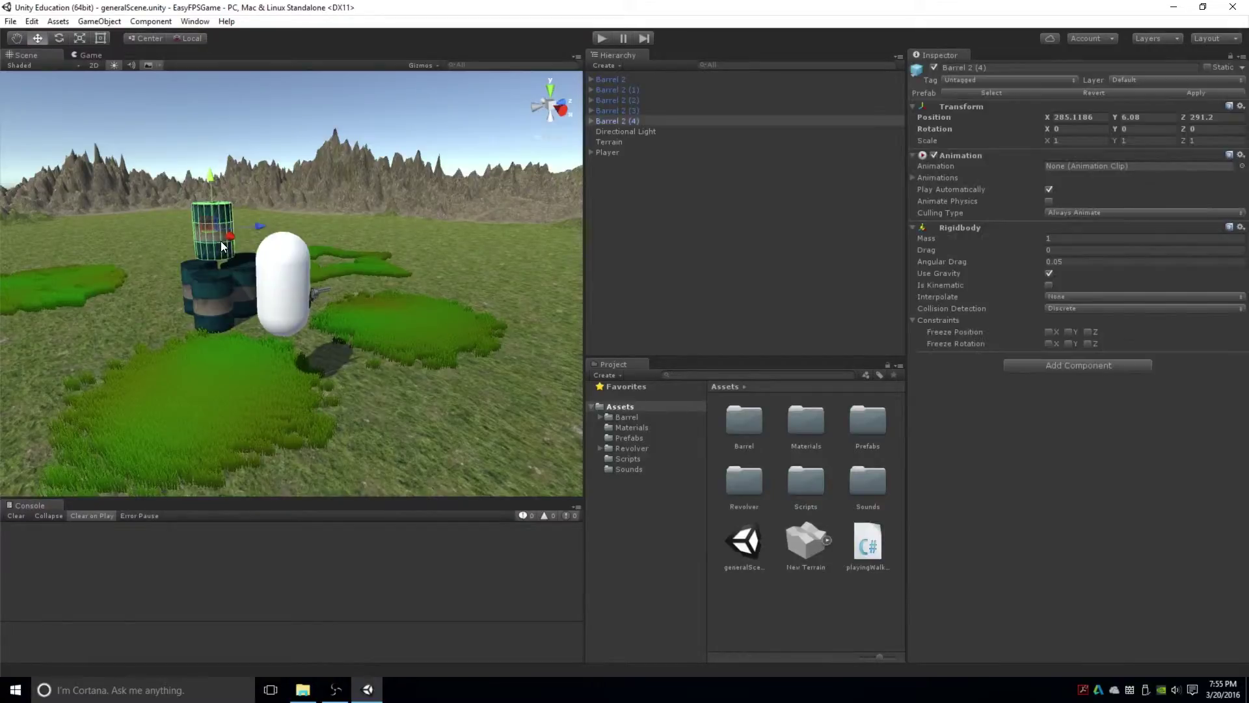
left_click(217, 303)
left_click(286, 266)
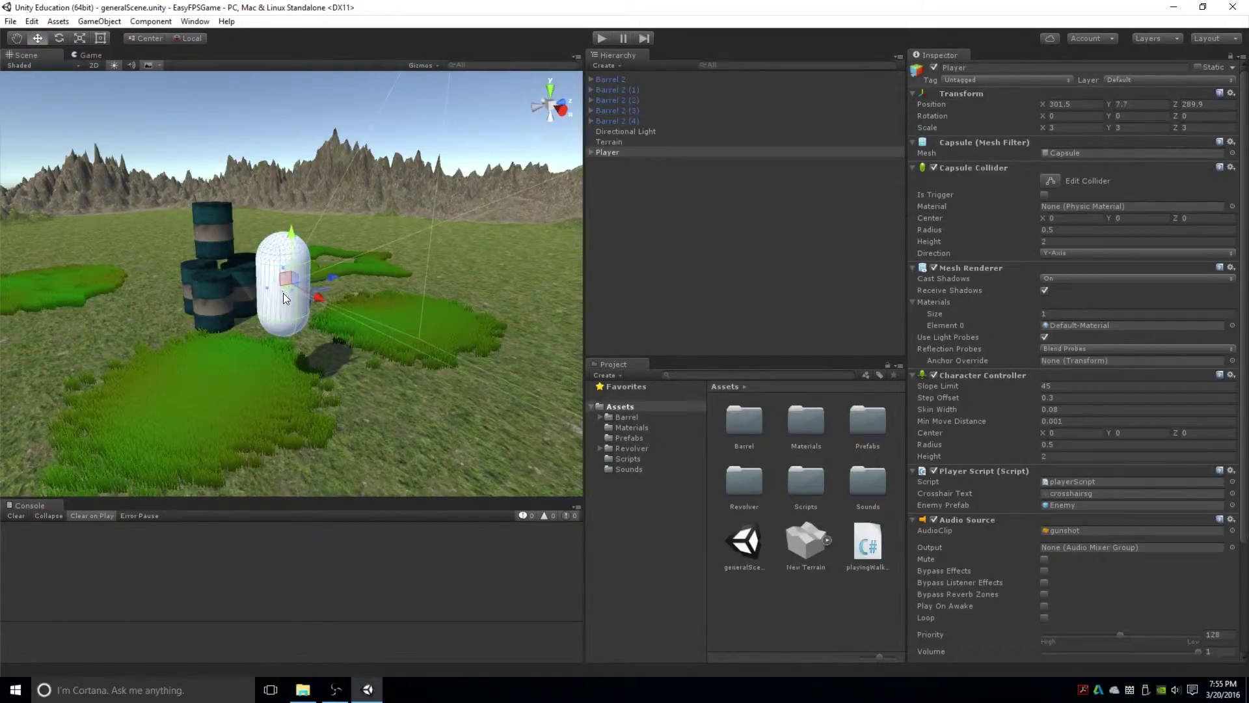
left_click(358, 355)
- Look around the scene by zooming, panning, orbiting and snapping to axis-aligned views, ending in an elevated perspective
scroll(342, 287, "down", 4)
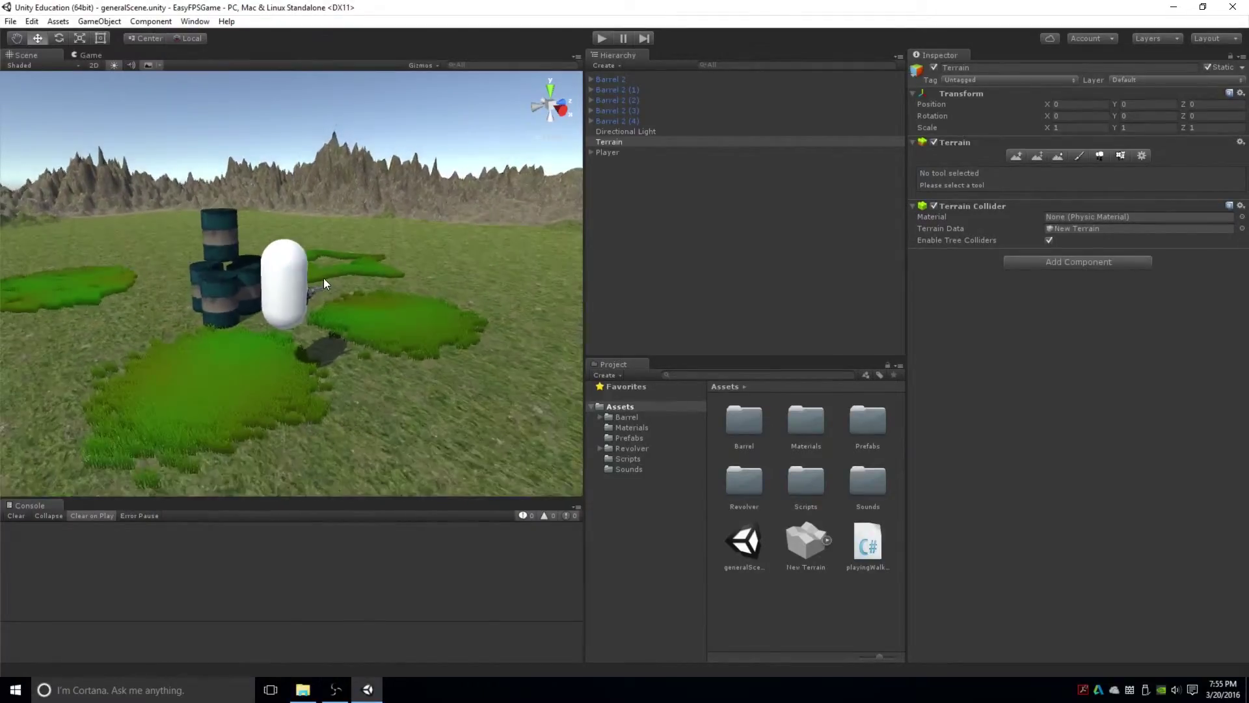
middle_click_drag(328, 288, 352, 300)
mouse_move(529, 247)
left_mouse_down("alt")
mouse_move(638, 251)
mouse_move(509, 336)
mouse_move(518, 260)
left_mouse_up("alt")
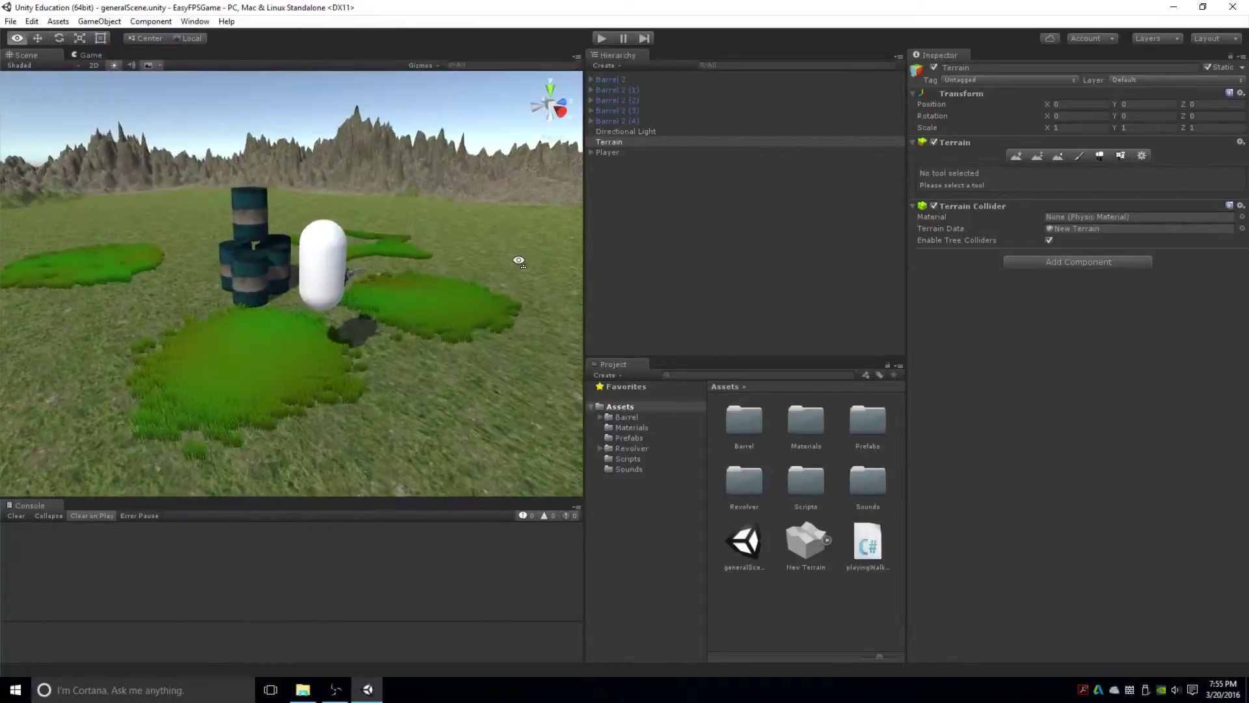
left_click(557, 112)
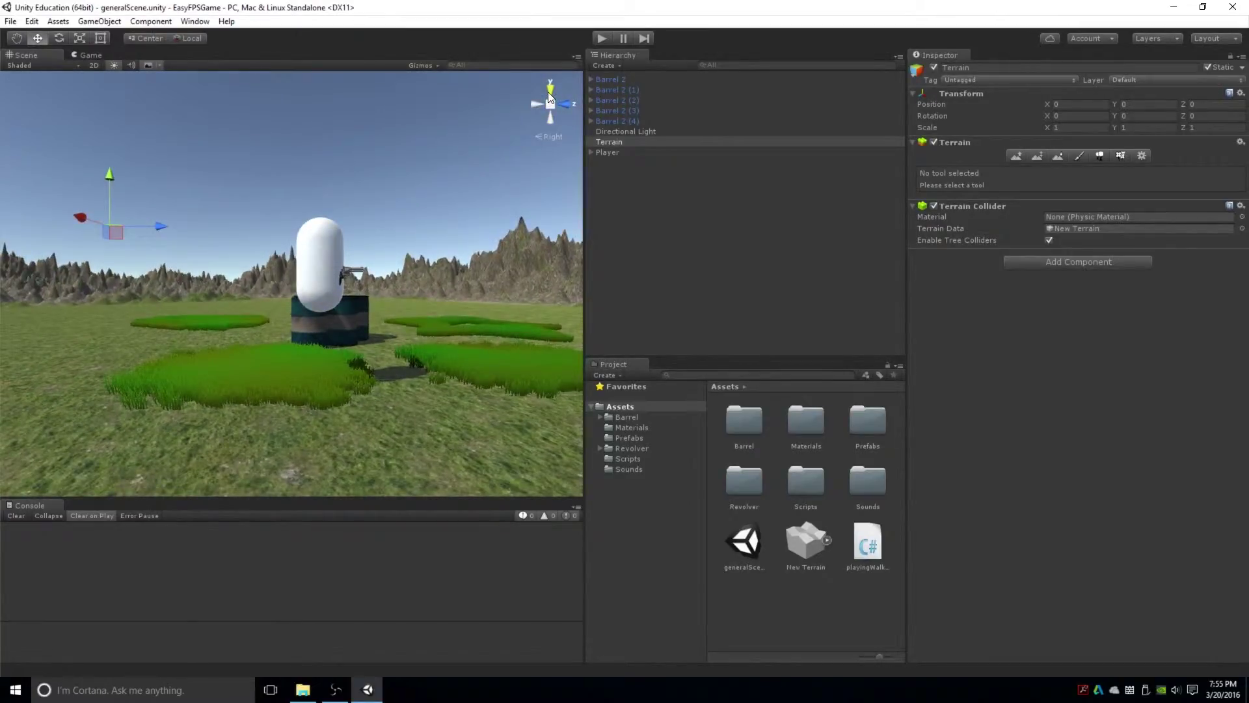
left_click(549, 90)
left_click(552, 117)
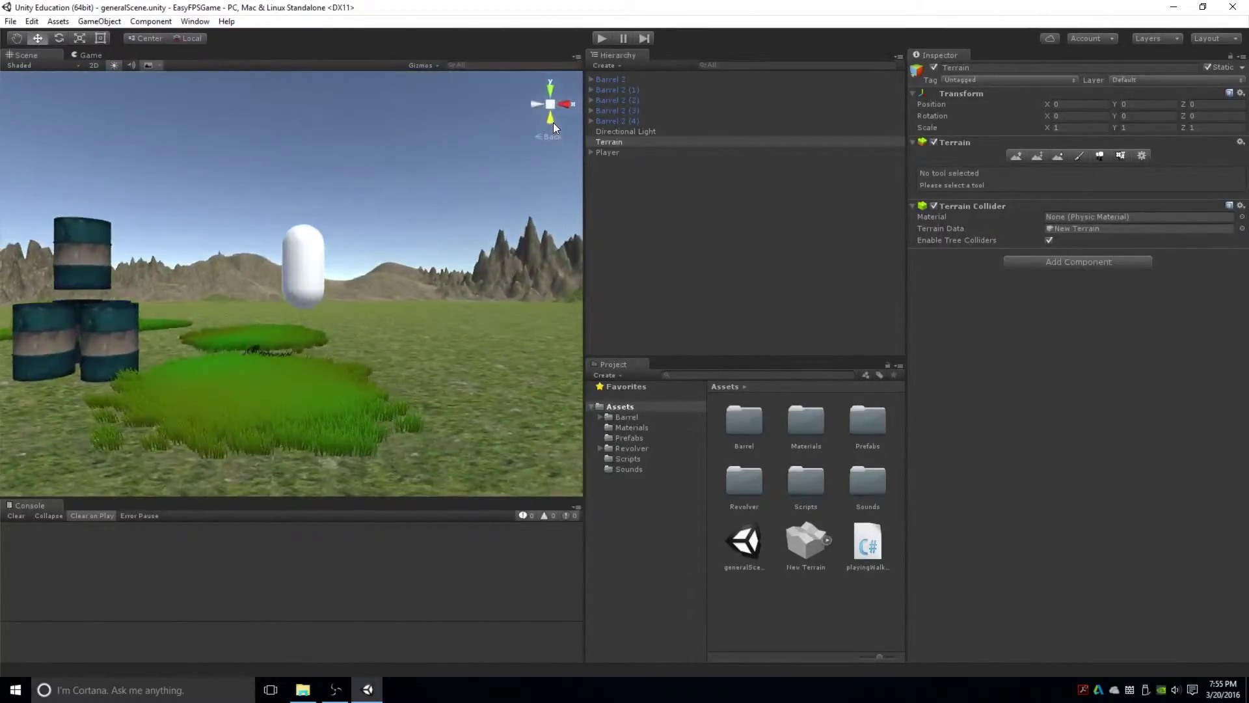
left_click_drag(562, 113, 189, 176, "alt")
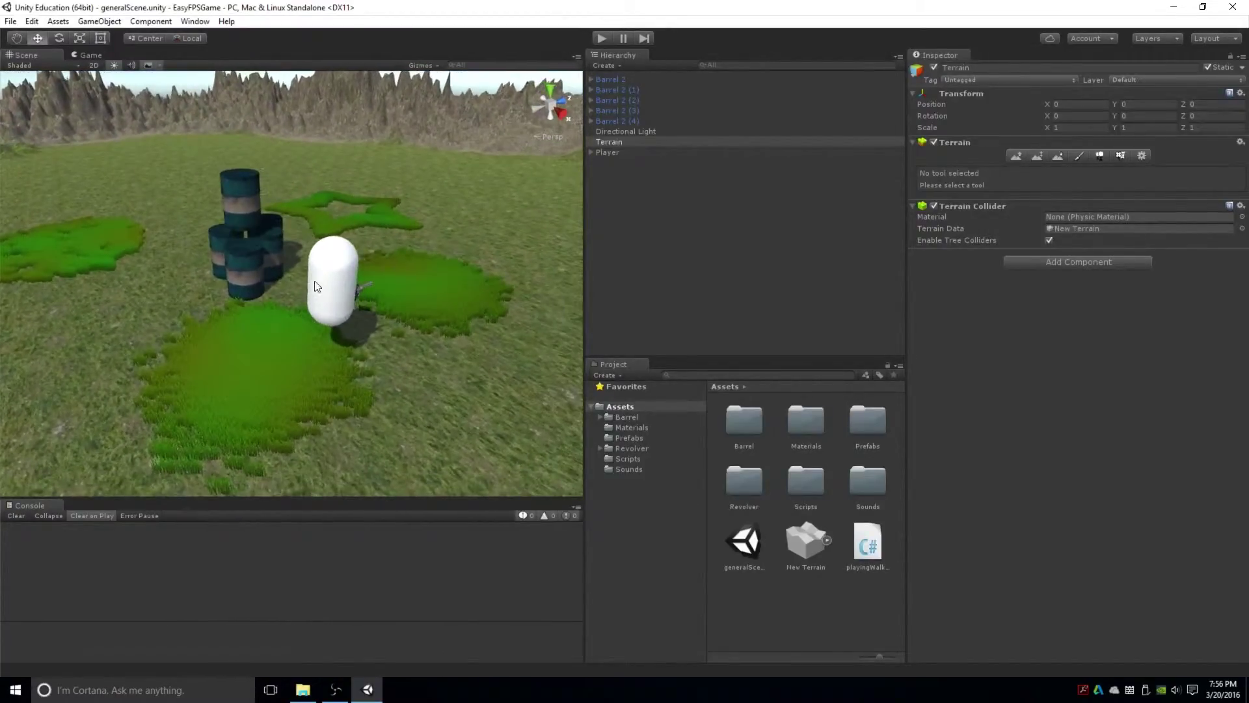
- Play-test the game from the player's camera, release the mouse from the game and stop it
left_click(97, 56)
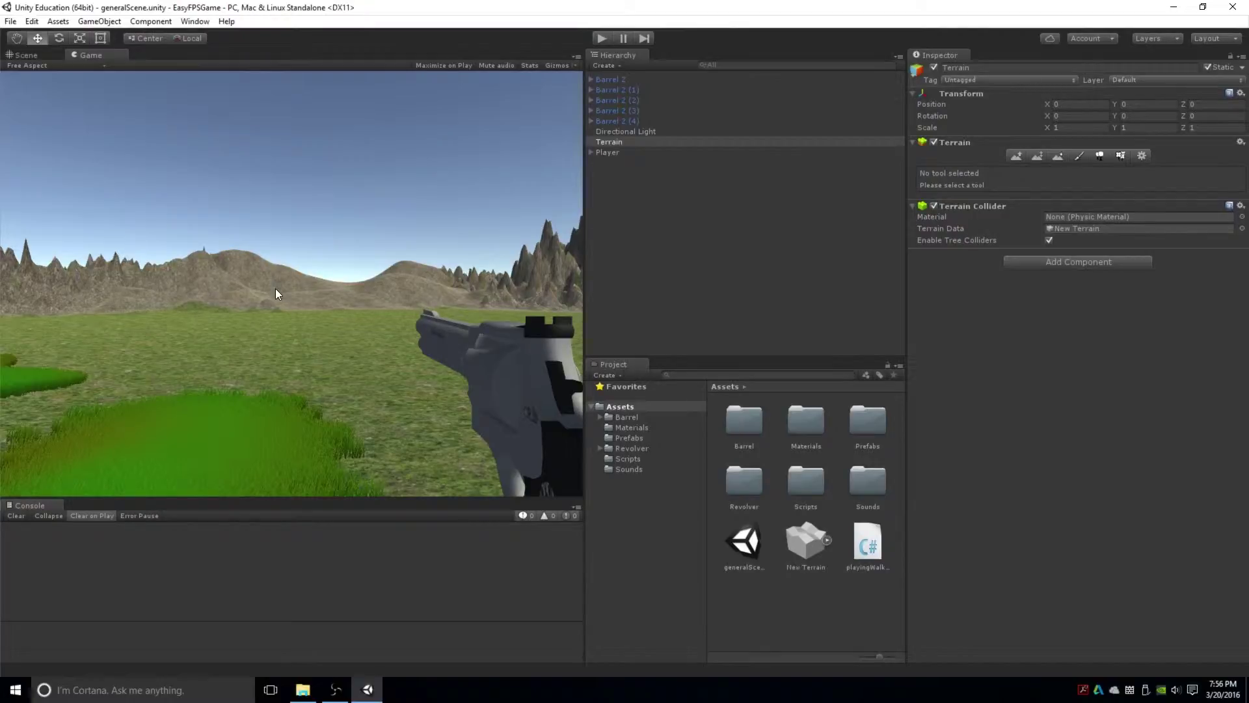
left_click(601, 39)
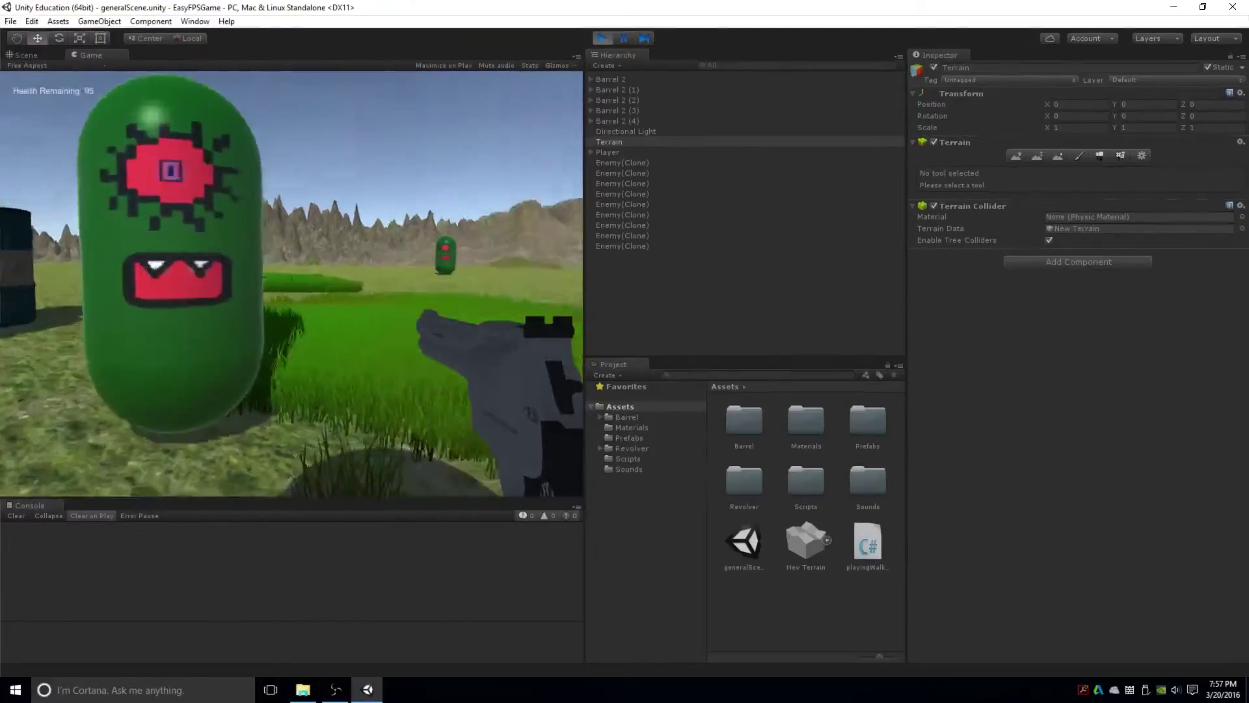
key("alt+Tab")
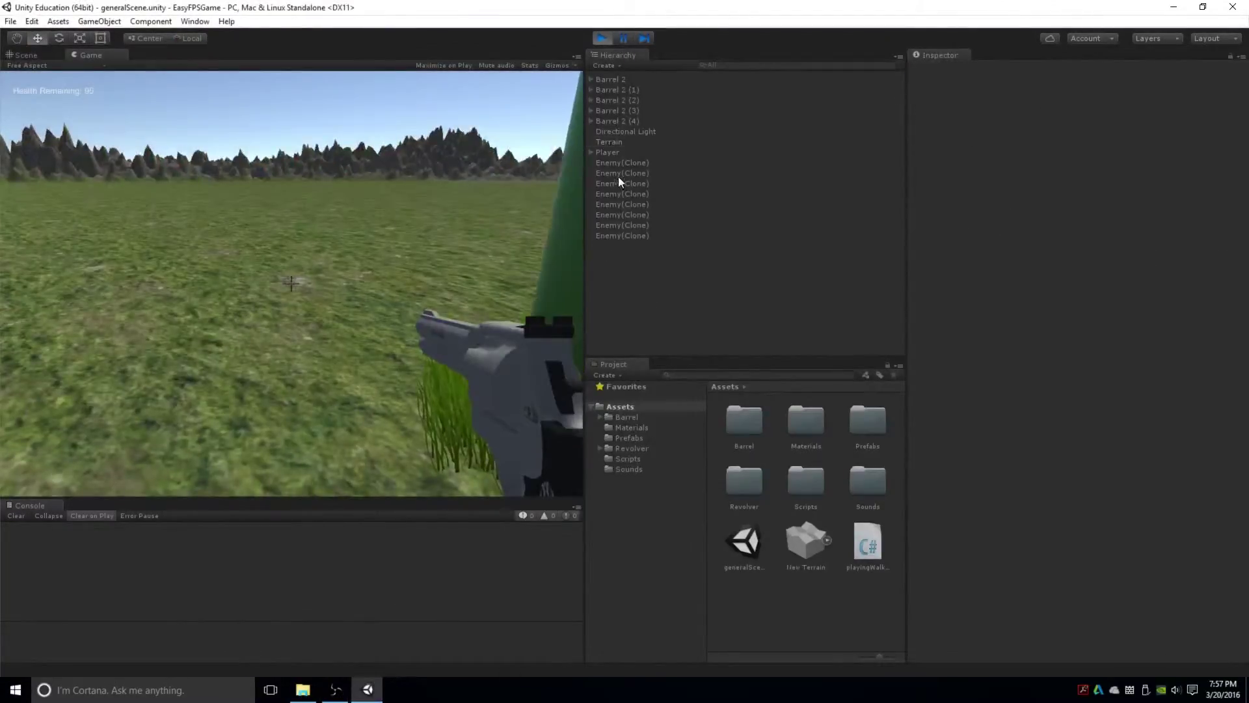
left_click(600, 38)
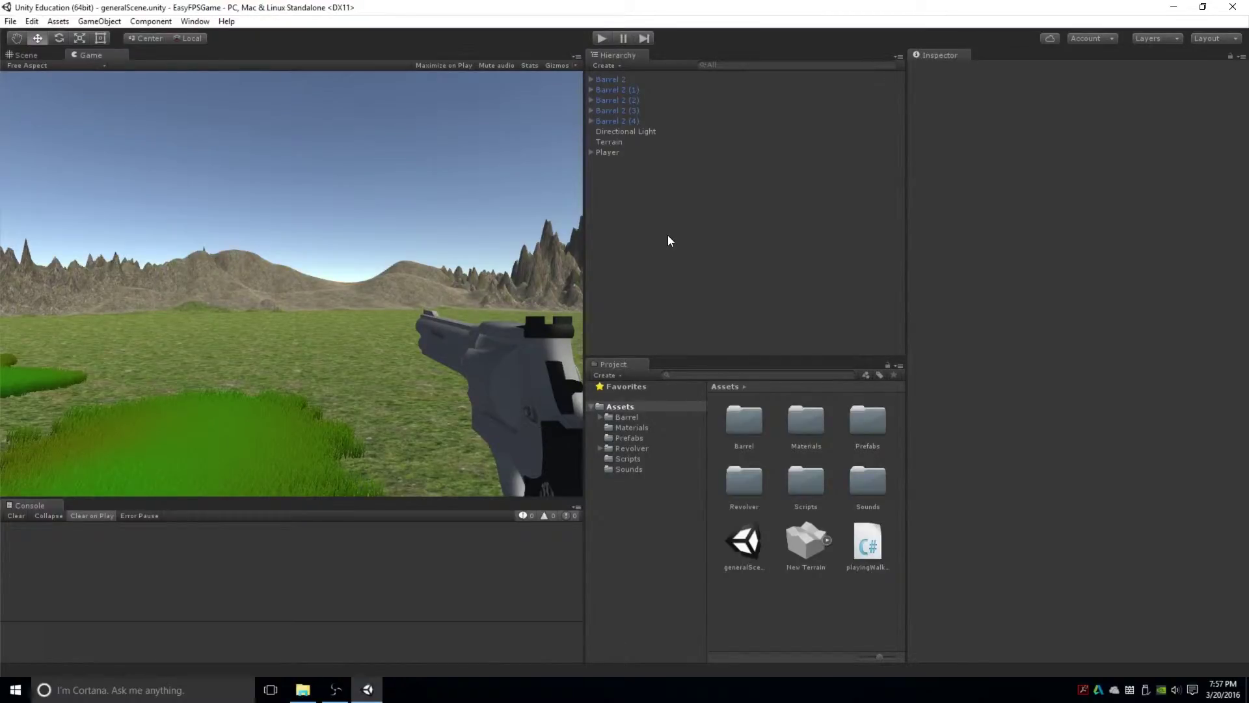
- Return to the scene and pick the stacked barrels there and in the object list to match them up
left_click(26, 56)
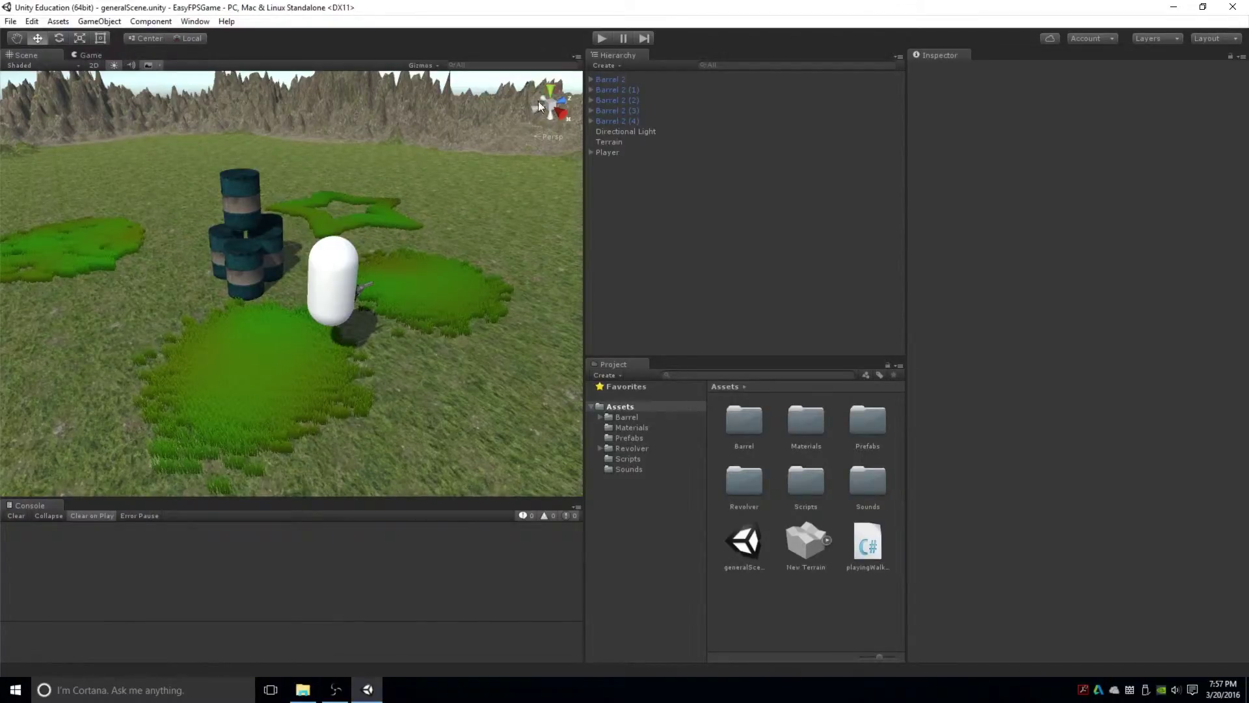
left_click(245, 190)
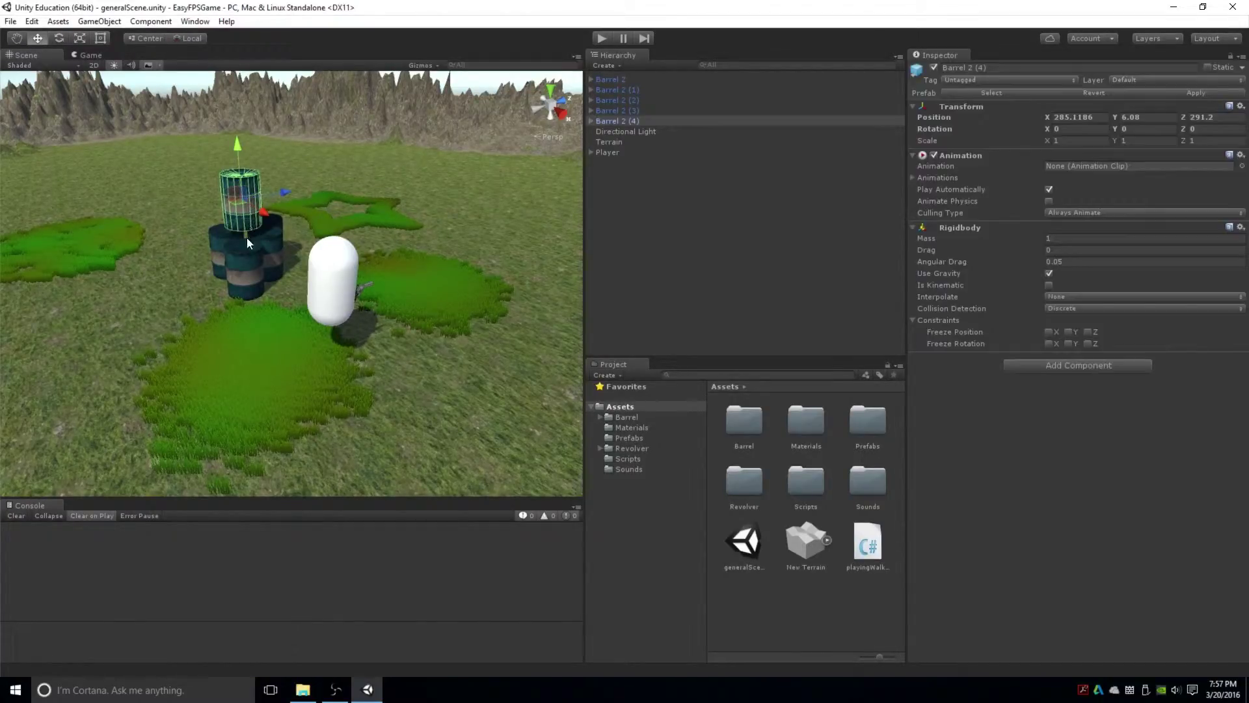
left_click(248, 256)
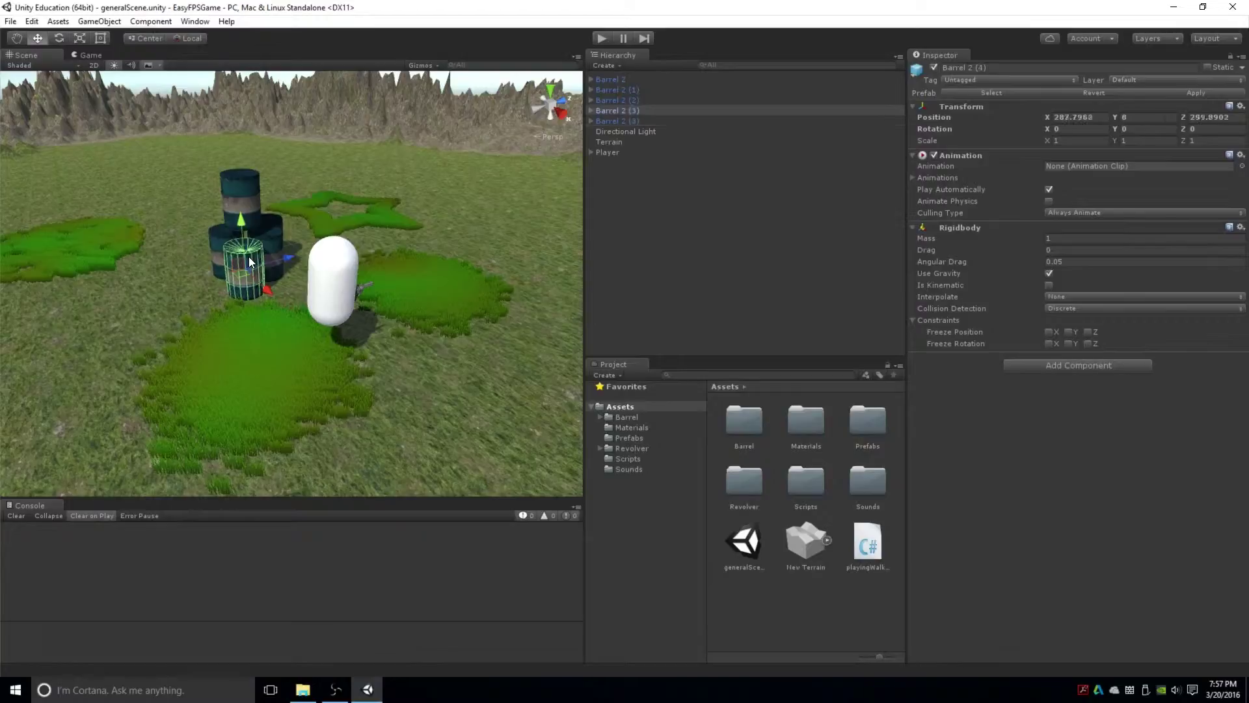
left_click(628, 121)
left_click(634, 101)
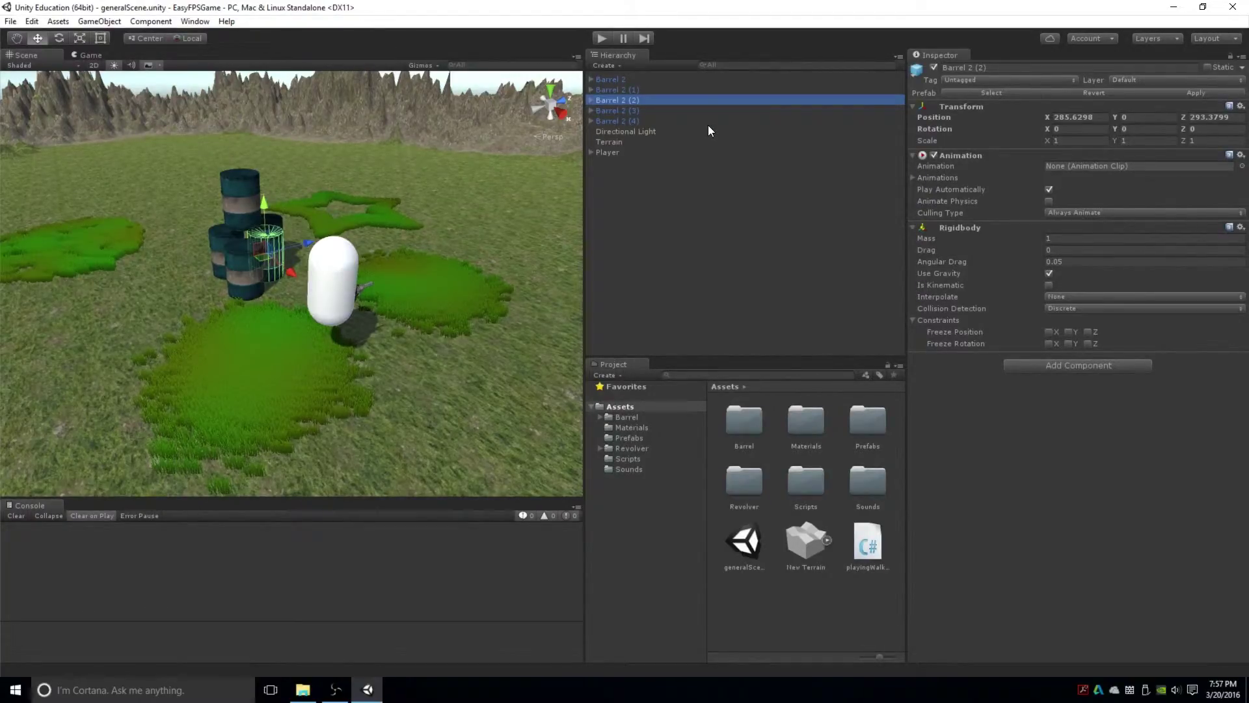
- Frame the Player in the scene, select Barrel 2 (4) and the Player again, and clear the selection
left_click(629, 153)
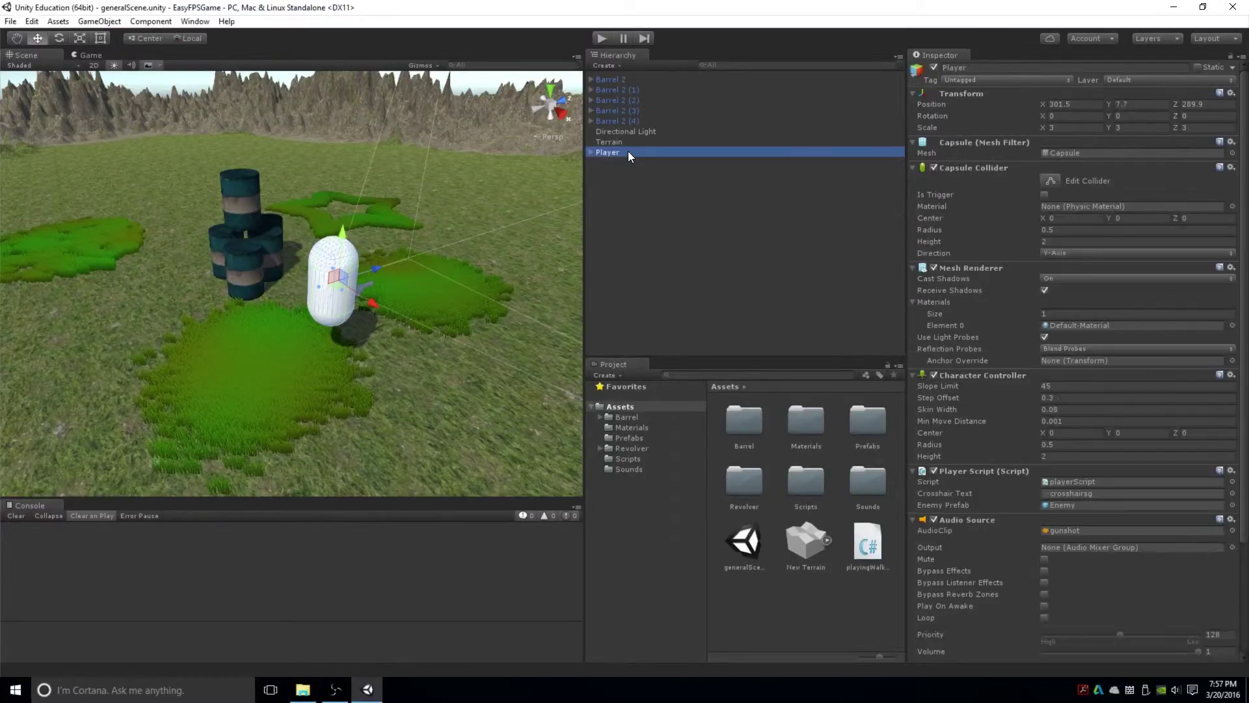
key("f")
left_click(627, 121)
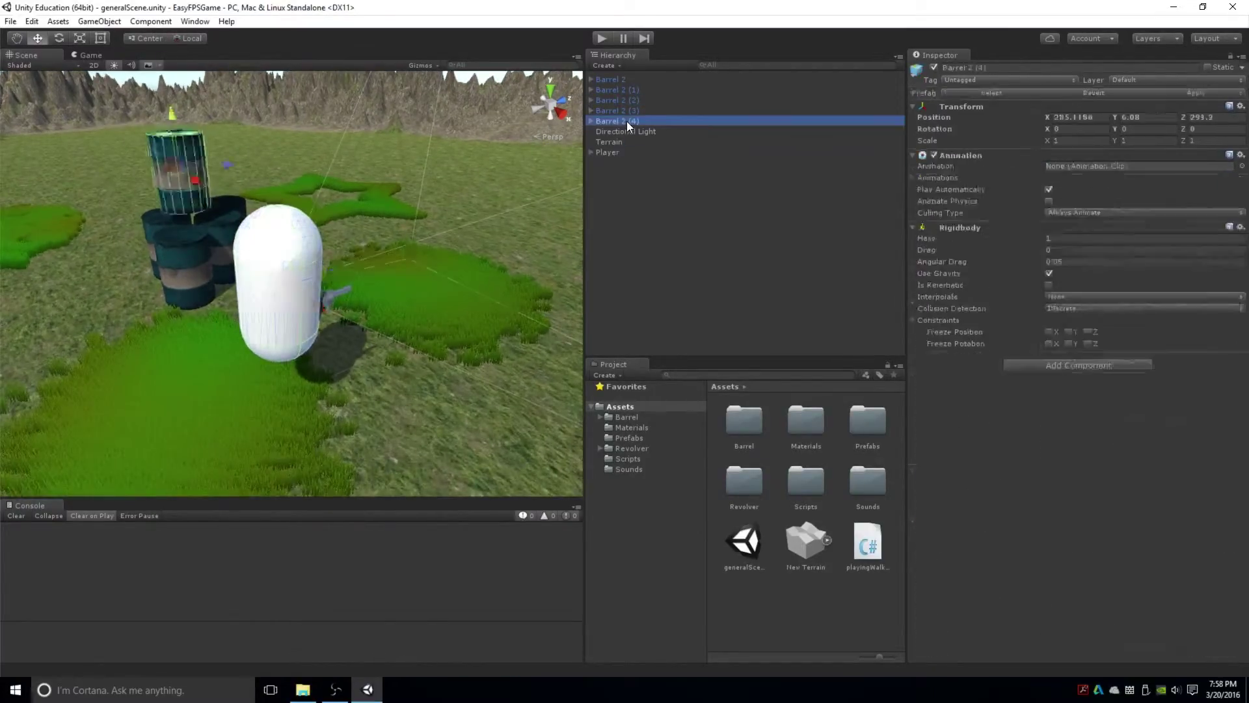
key("f")
left_click(637, 152)
left_click(640, 151)
left_click(641, 163)
double_click(642, 153)
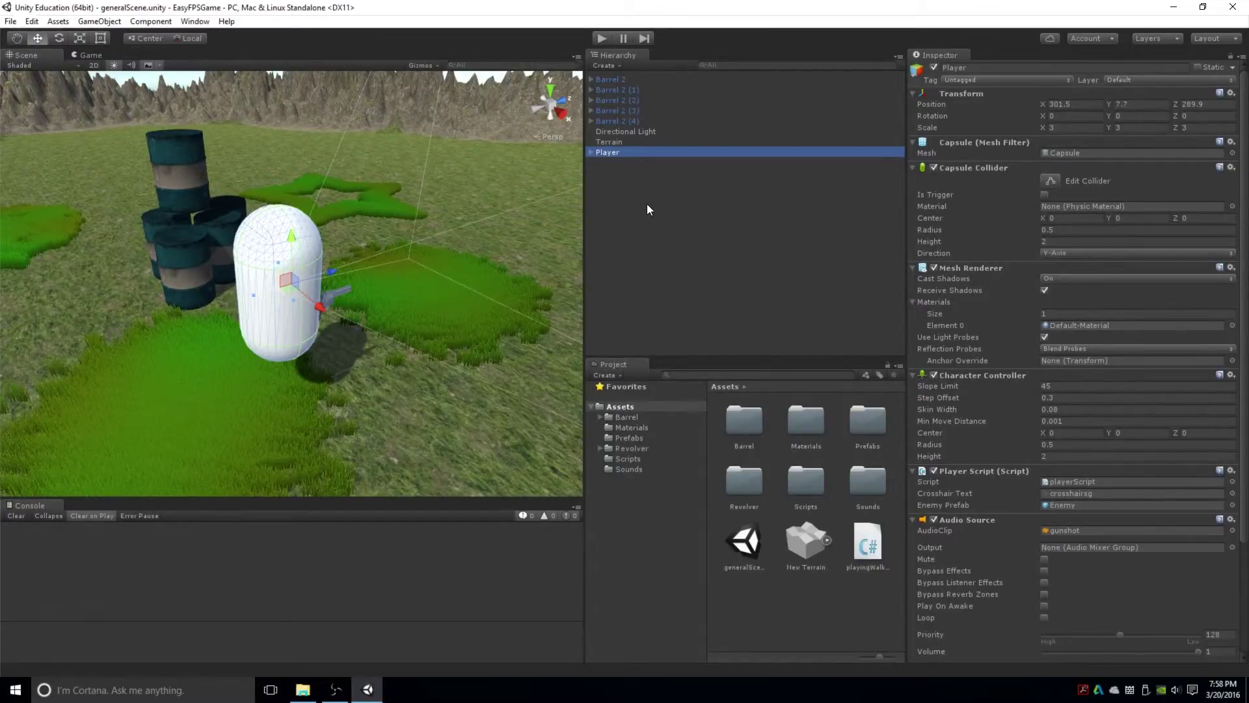
left_click(647, 201)
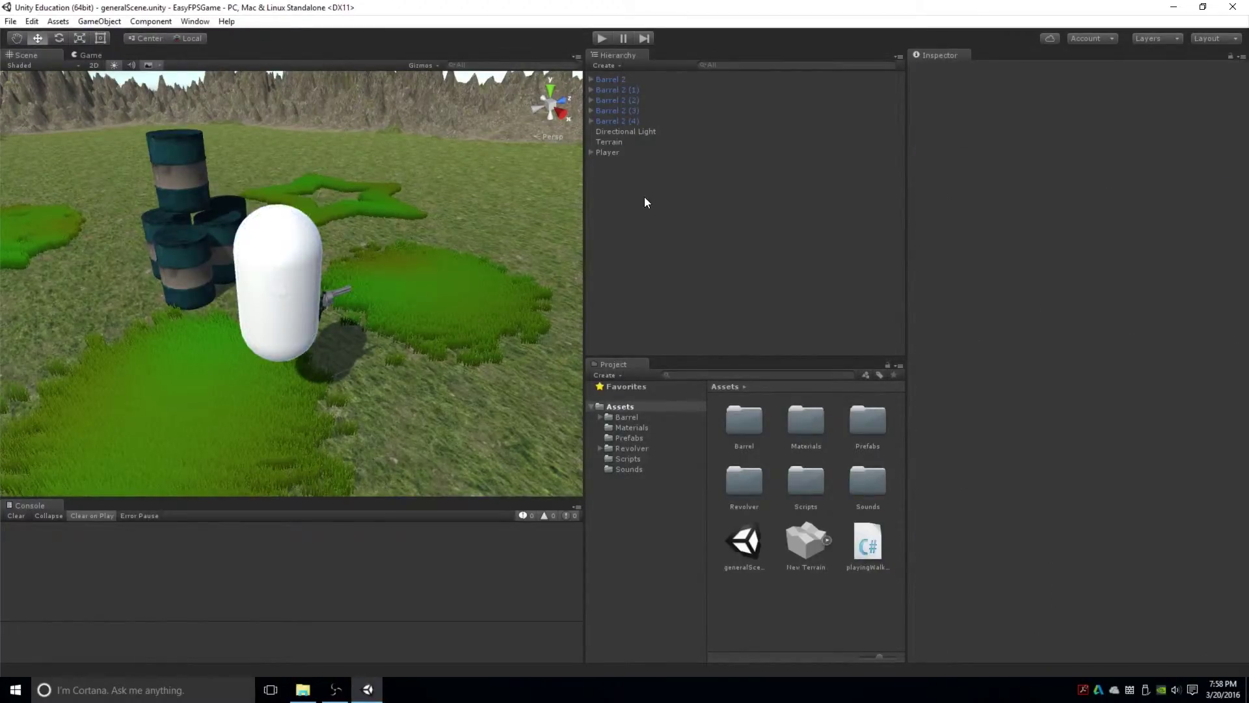
- Select the Player and examine all its components, from Transform through Player Script to Audio Source
left_click(620, 154)
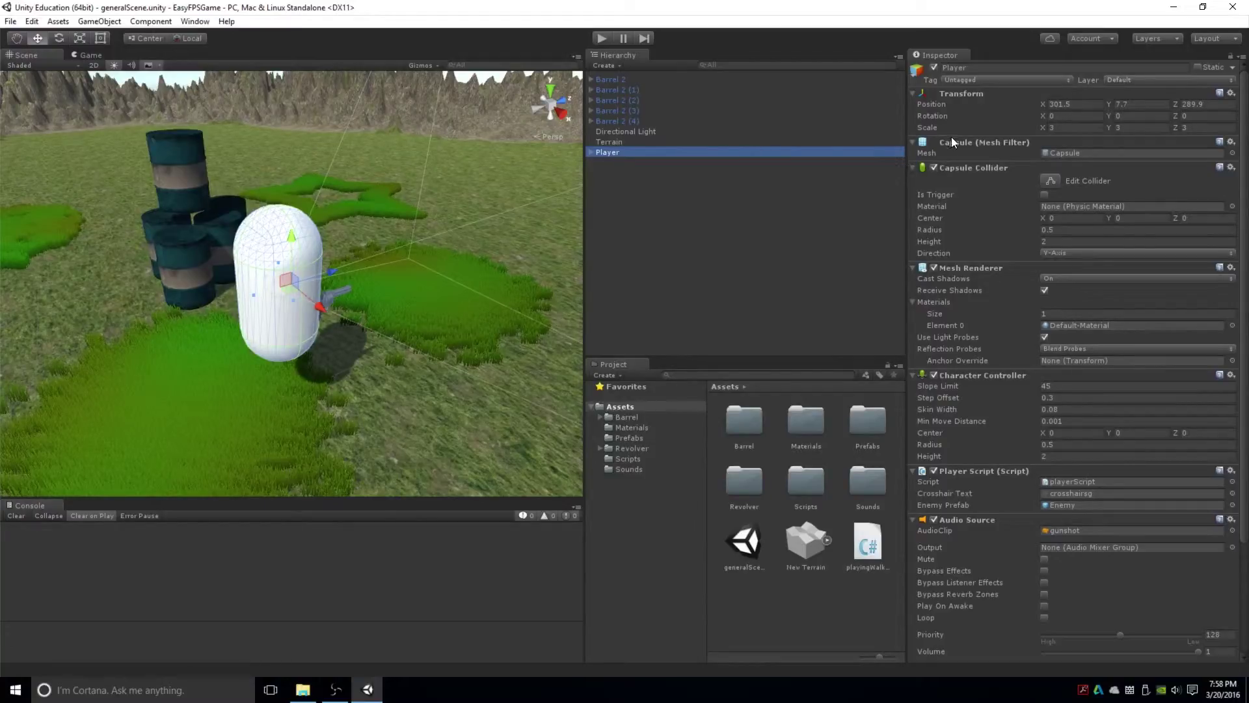
scroll(959, 143, "down", 5)
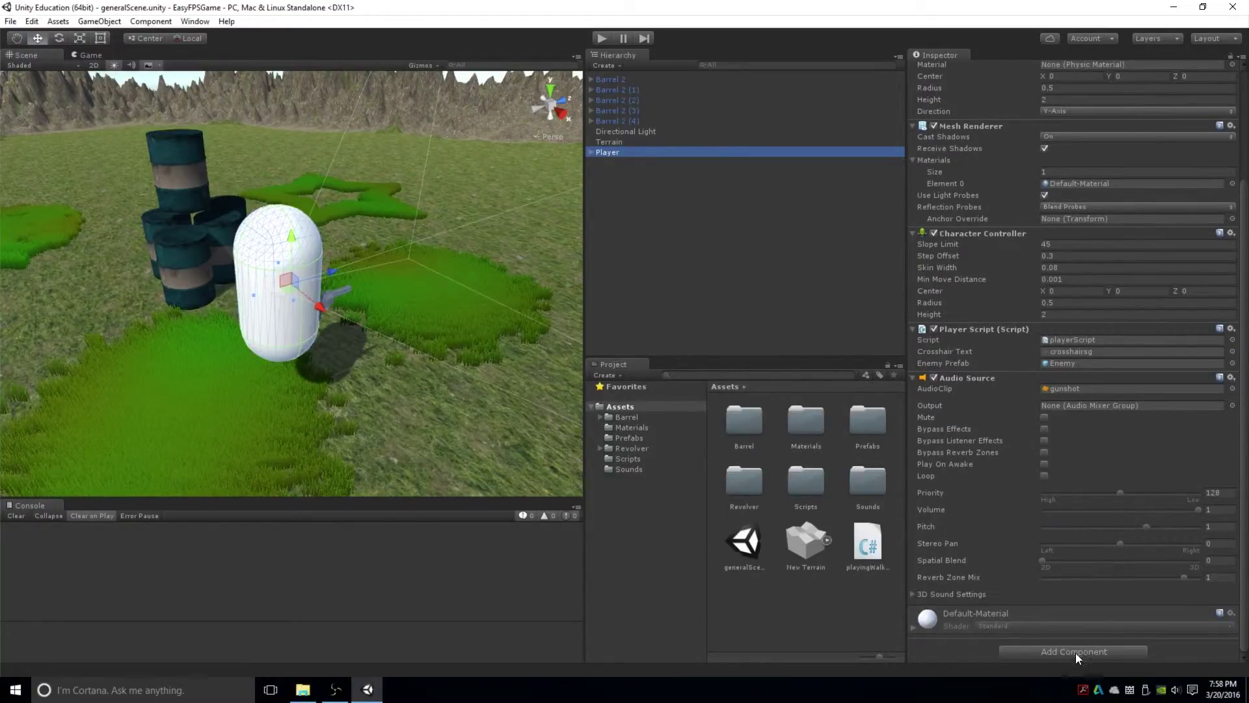
scroll(1025, 176, "up", 3)
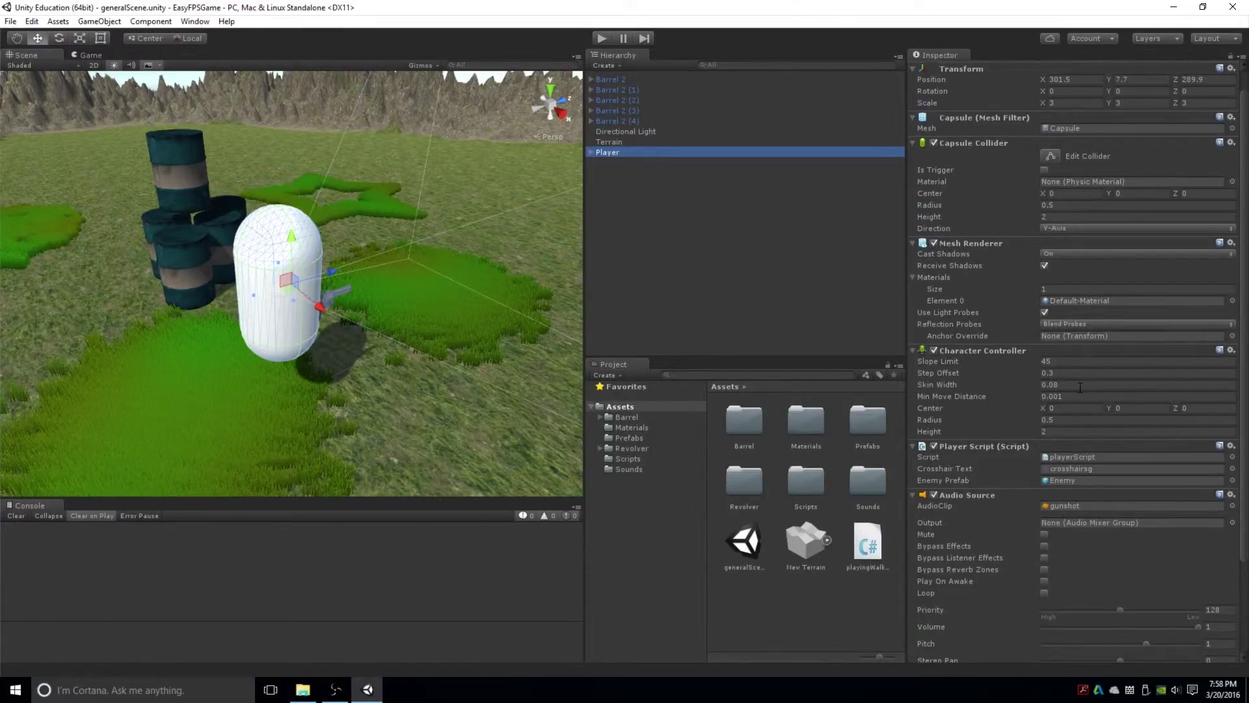
scroll(1080, 388, "up", 2)
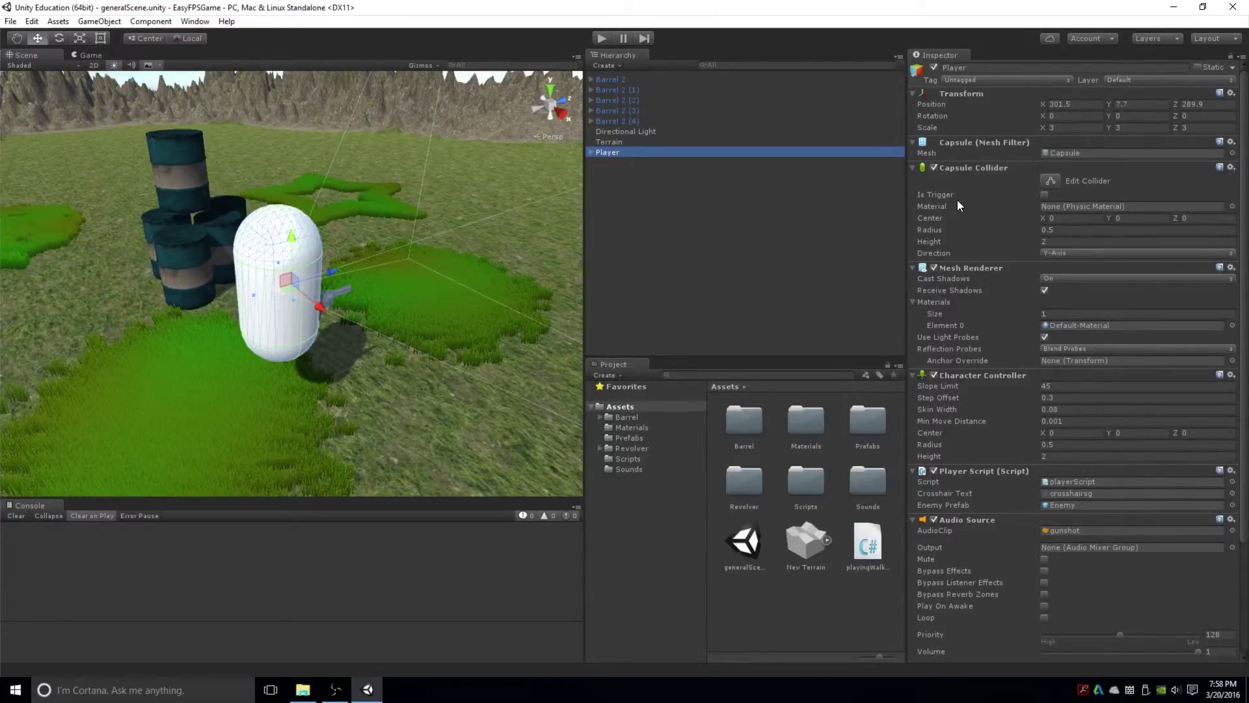
scroll(965, 199, "down", 5)
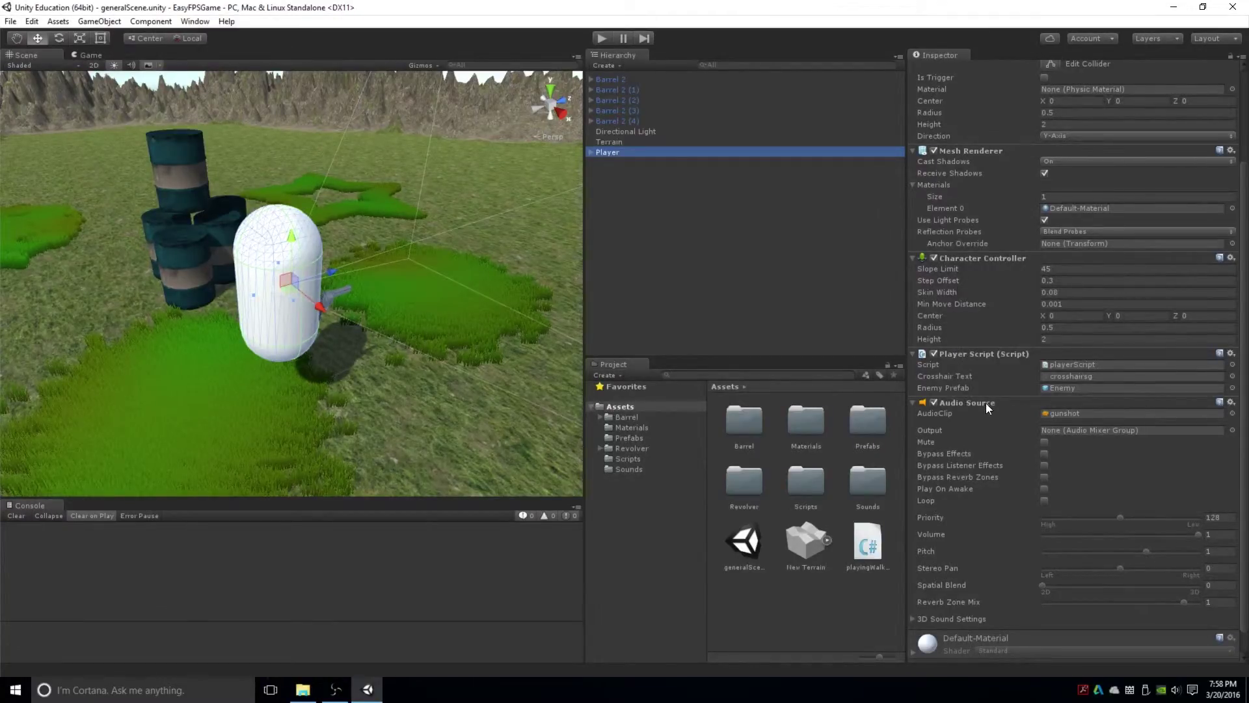
scroll(986, 404, "down", 1)
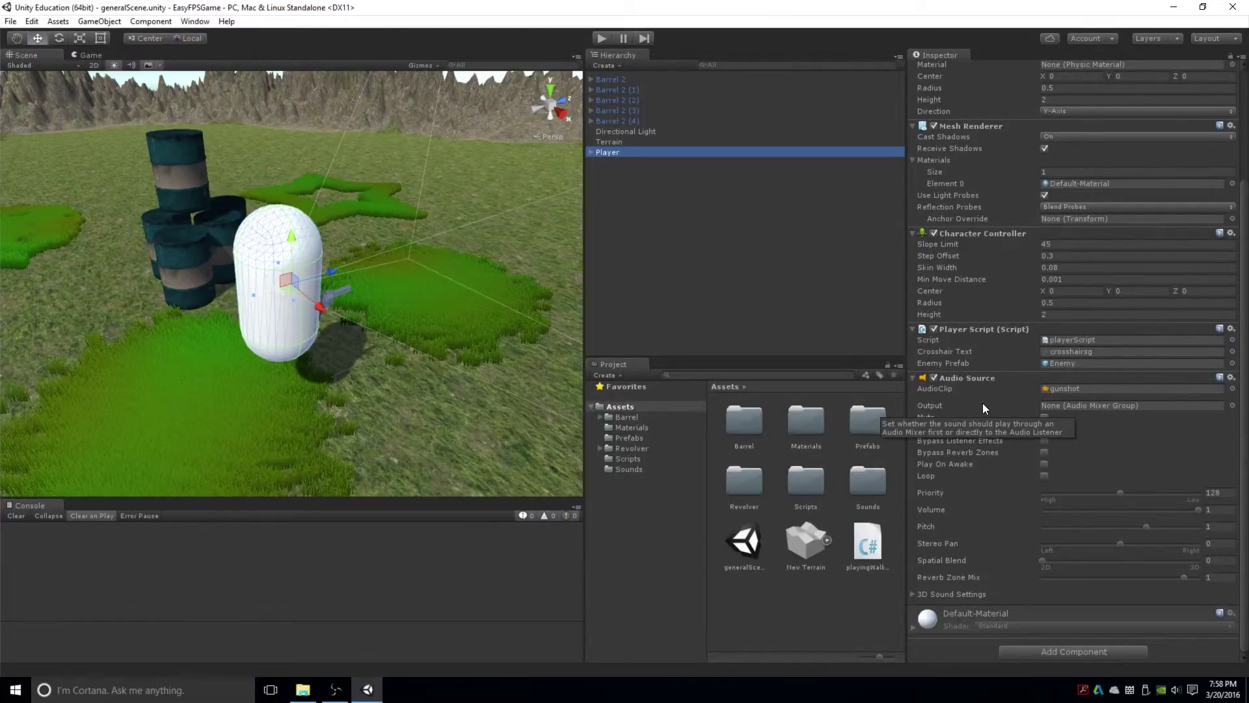
scroll(993, 402, "up", 5)
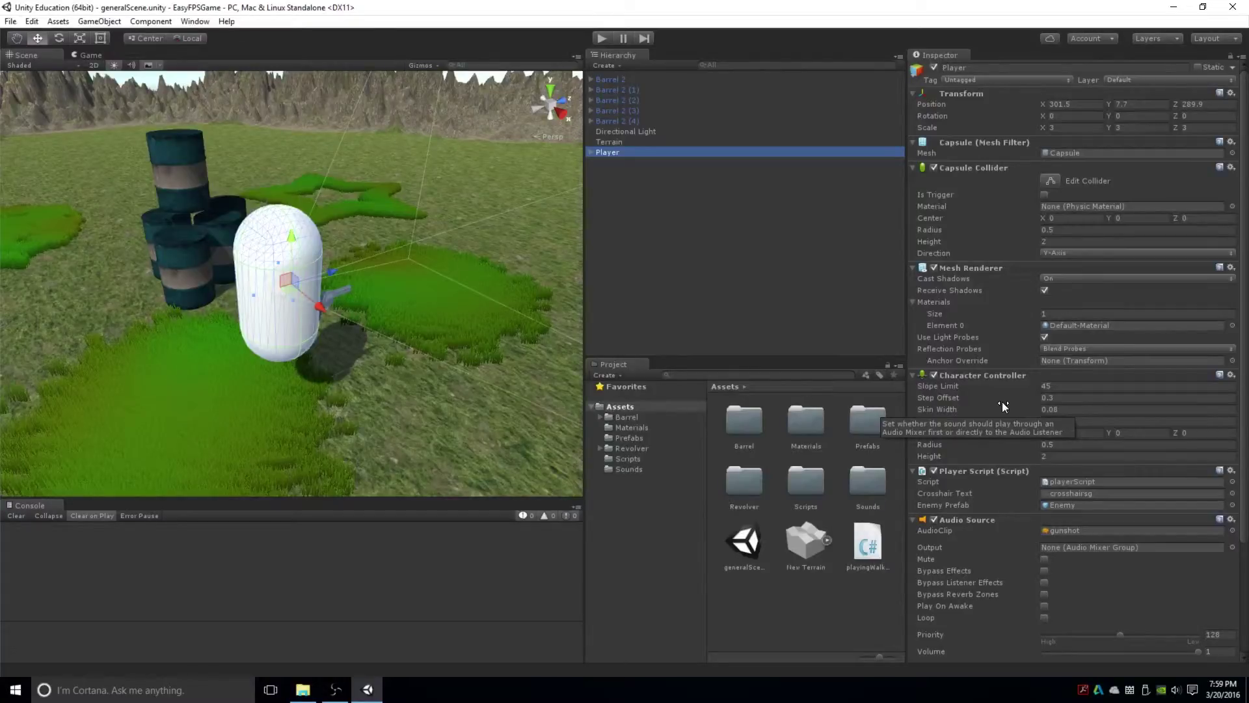
- Select several barrels, the Terrain and the Player one after another to compare their components
left_click(646, 110)
left_click(656, 99)
left_click(658, 121)
left_click(658, 142)
left_click(657, 151)
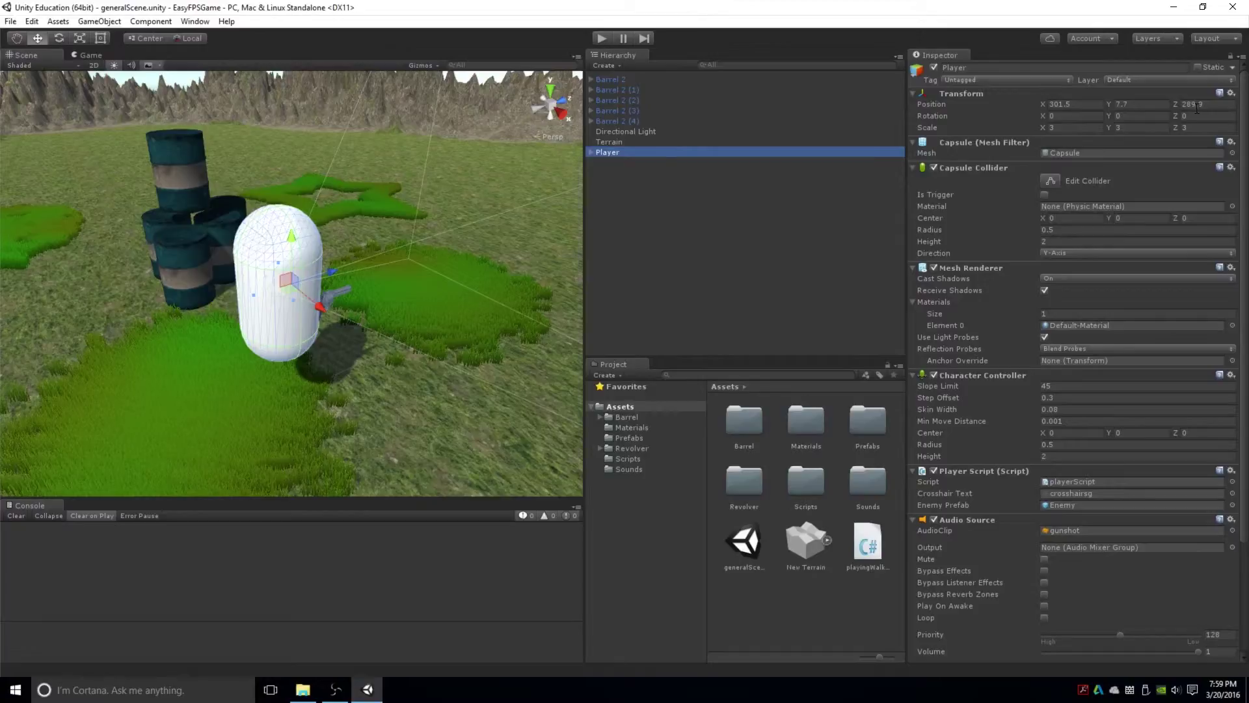
- Set the Player's X position to 303 and scrub the value back to 301.5
left_click(1077, 105)
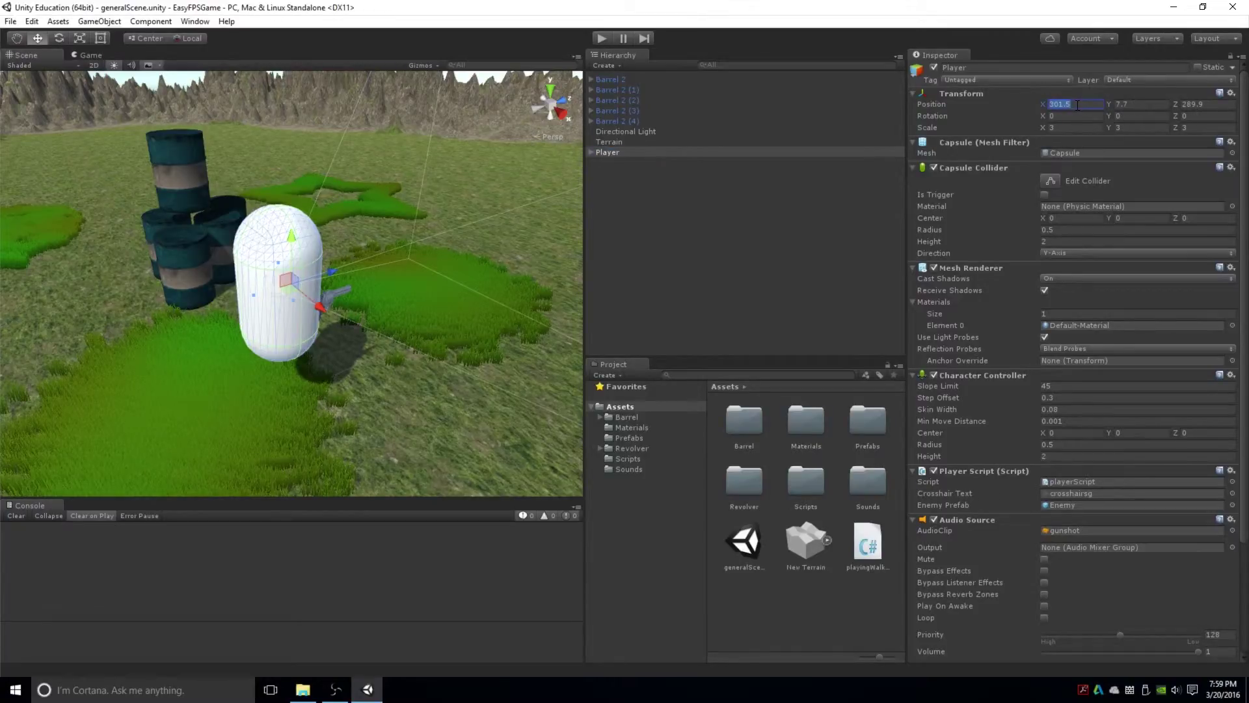
type("303")
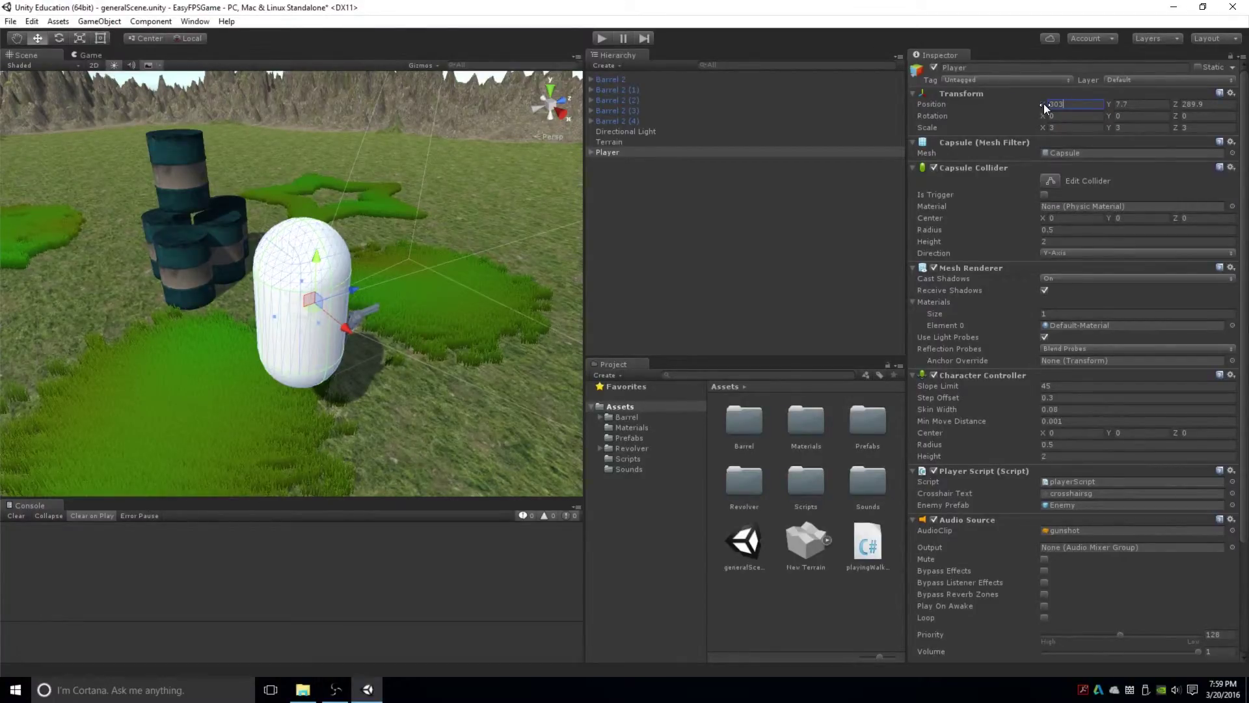
left_click_drag(1043, 104, 1010, 109)
- Shift the Player's X position by adding a series of +1 terms, and return it to 301.5 with -1 terms
left_click(1085, 102)
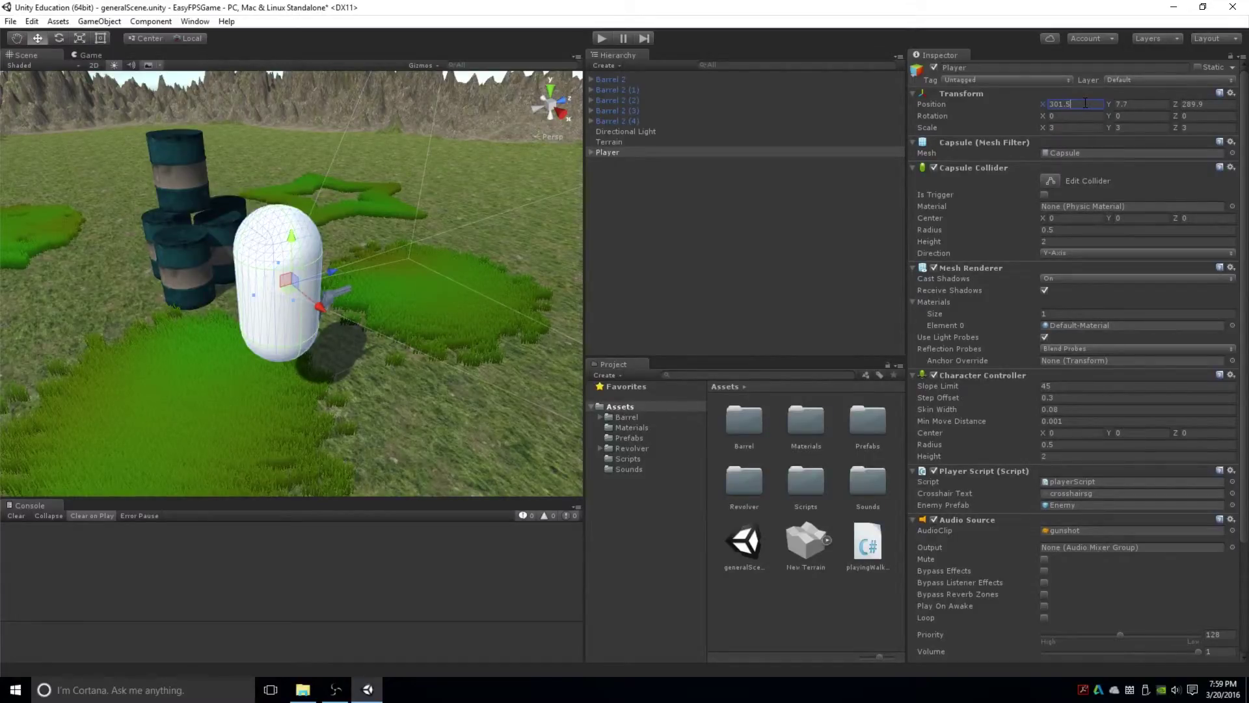
type("+1+1")
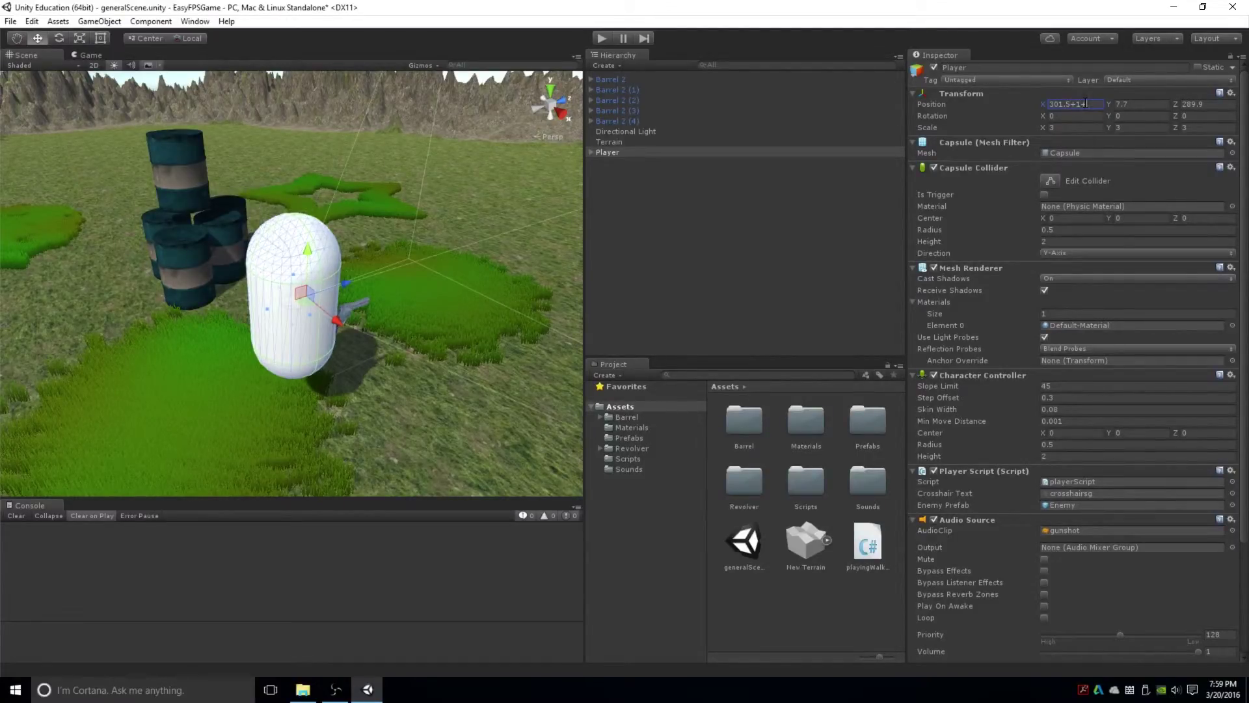
type("+1+1+1+1")
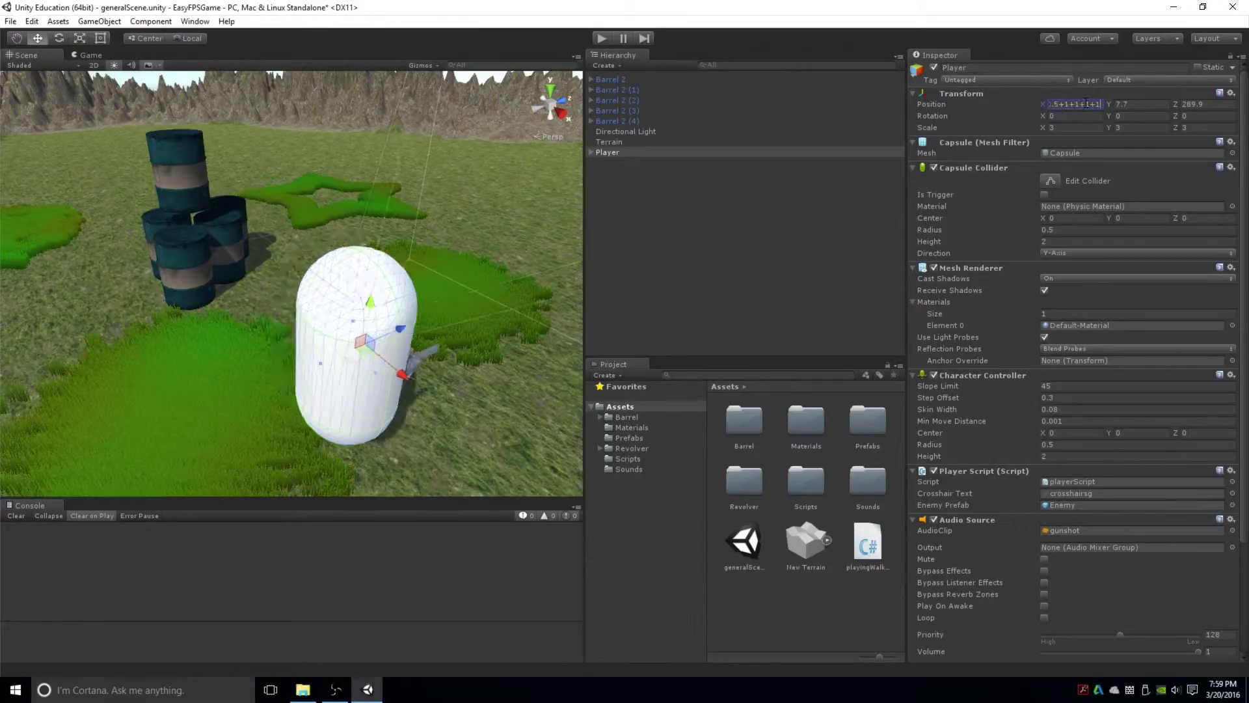
type("-1-1-1-1")
key("Return")
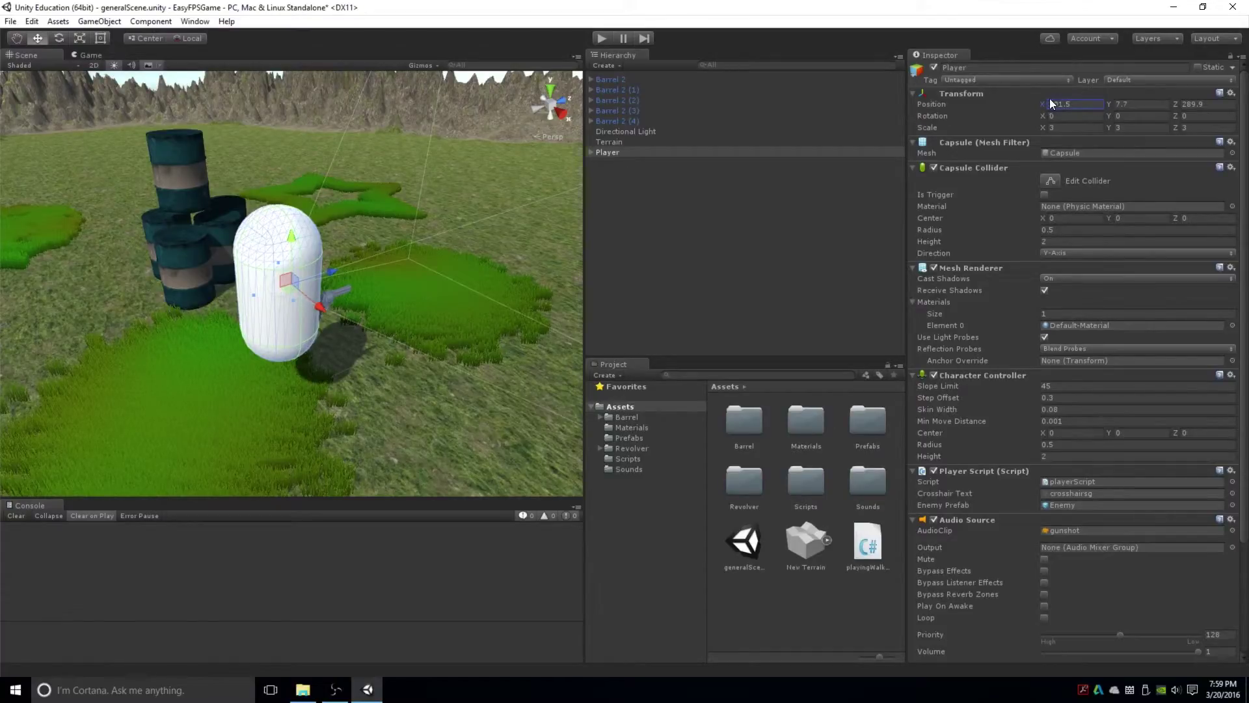
- Try stretching the Player by scrubbing its X scale to -3.89 and Y scale to 94.32, and undo the scale changes
left_click_drag(1041, 117, 1102, 103)
type("0")
left_click(1075, 128)
left_click_drag(1049, 130, 1006, 217)
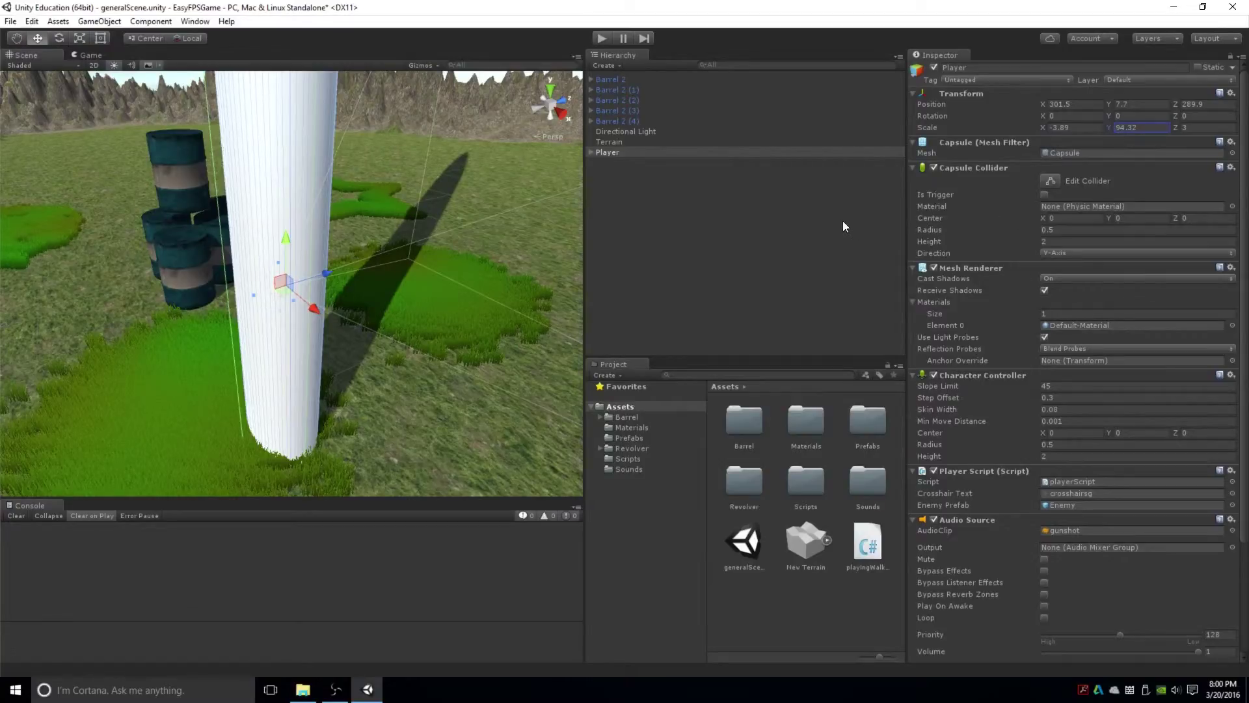
key("ctrl+z")
key("ctrl+z")
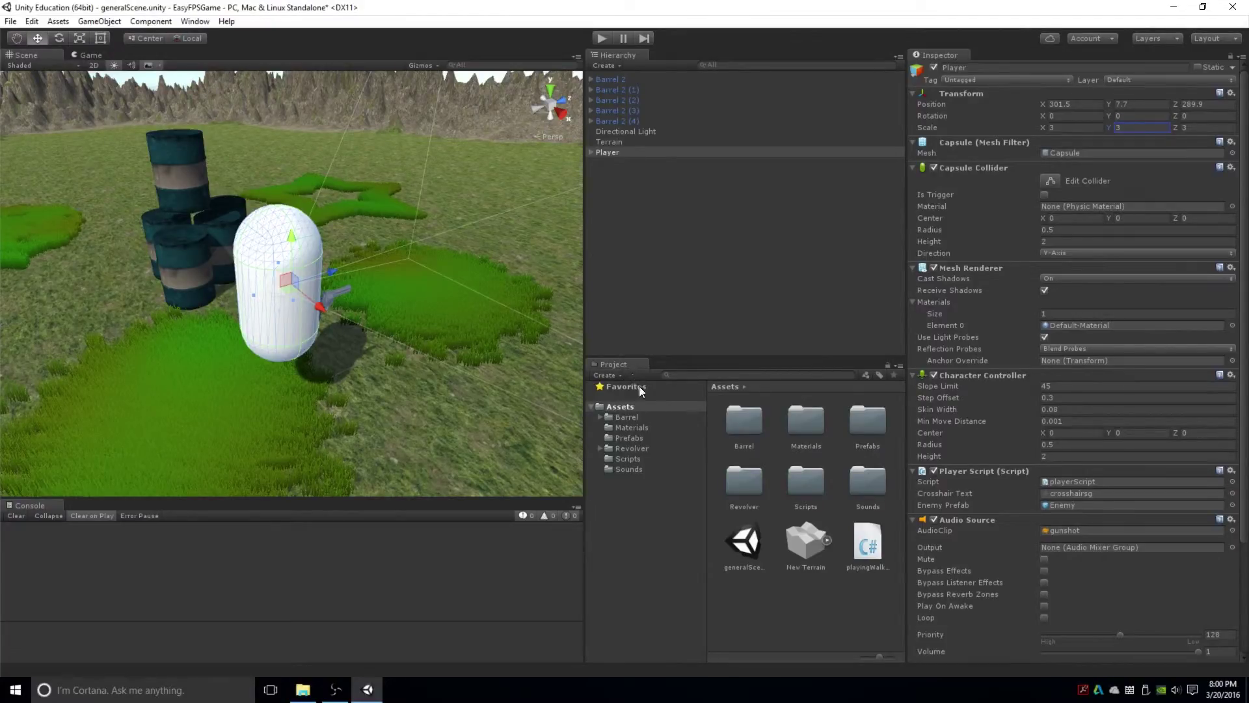
- Browse the project's Barrel, Revolver, Materials, Scripts and Sounds folders to examine their assets
left_click(661, 416)
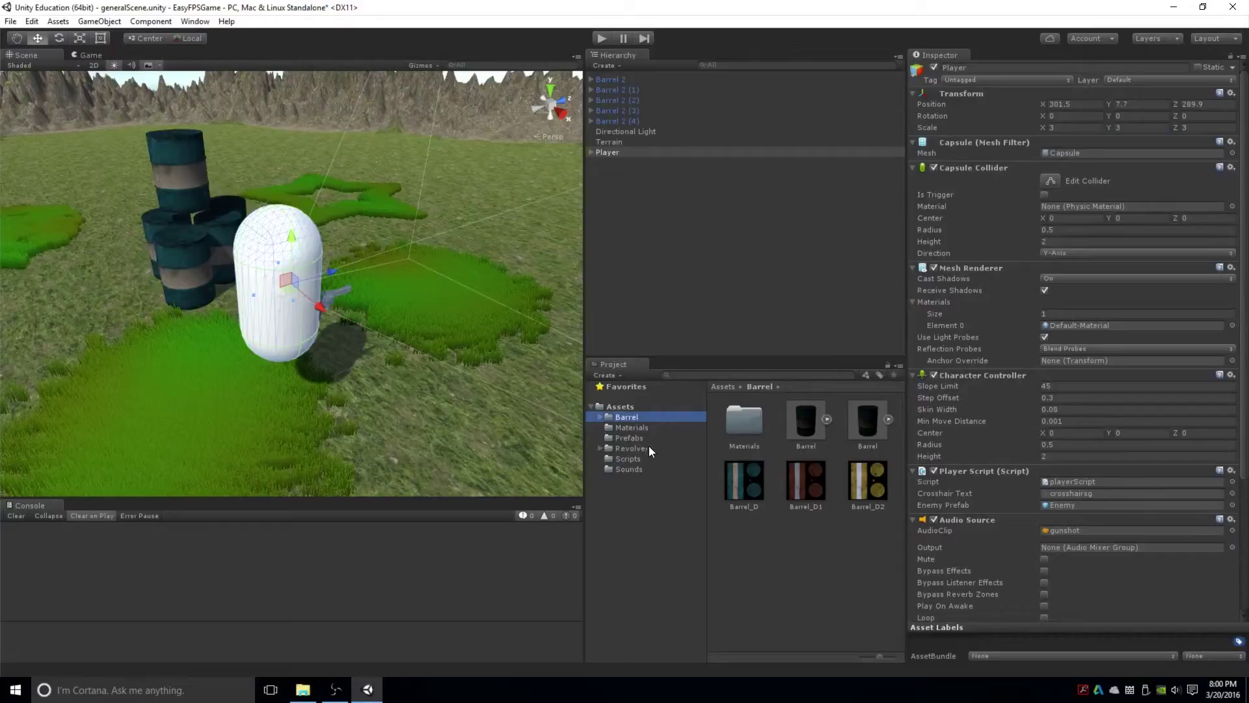
left_click(649, 448)
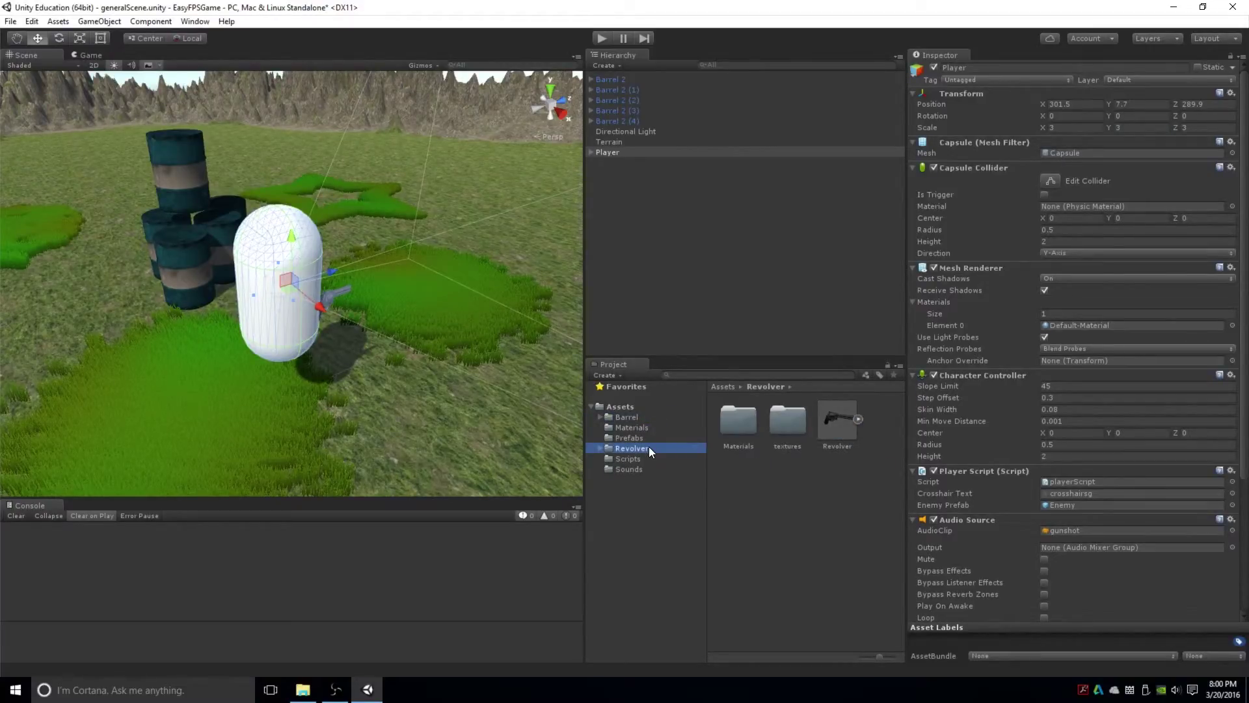
left_click(682, 428)
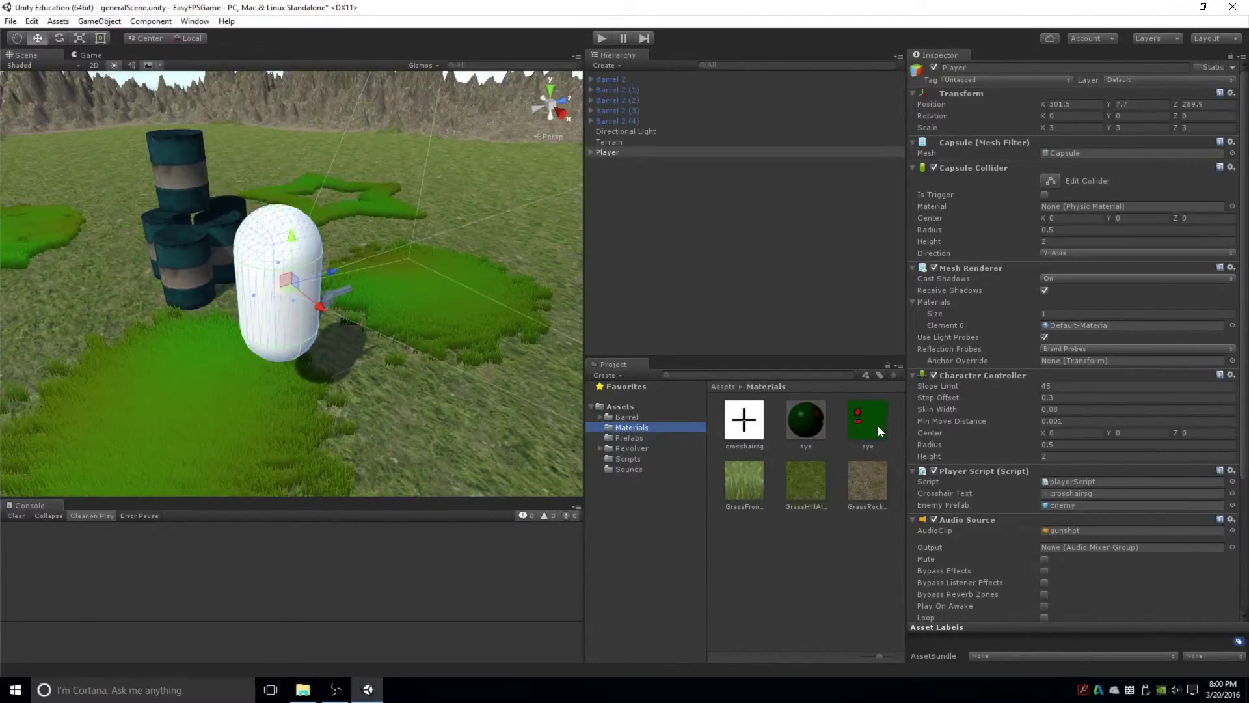
left_click(646, 458)
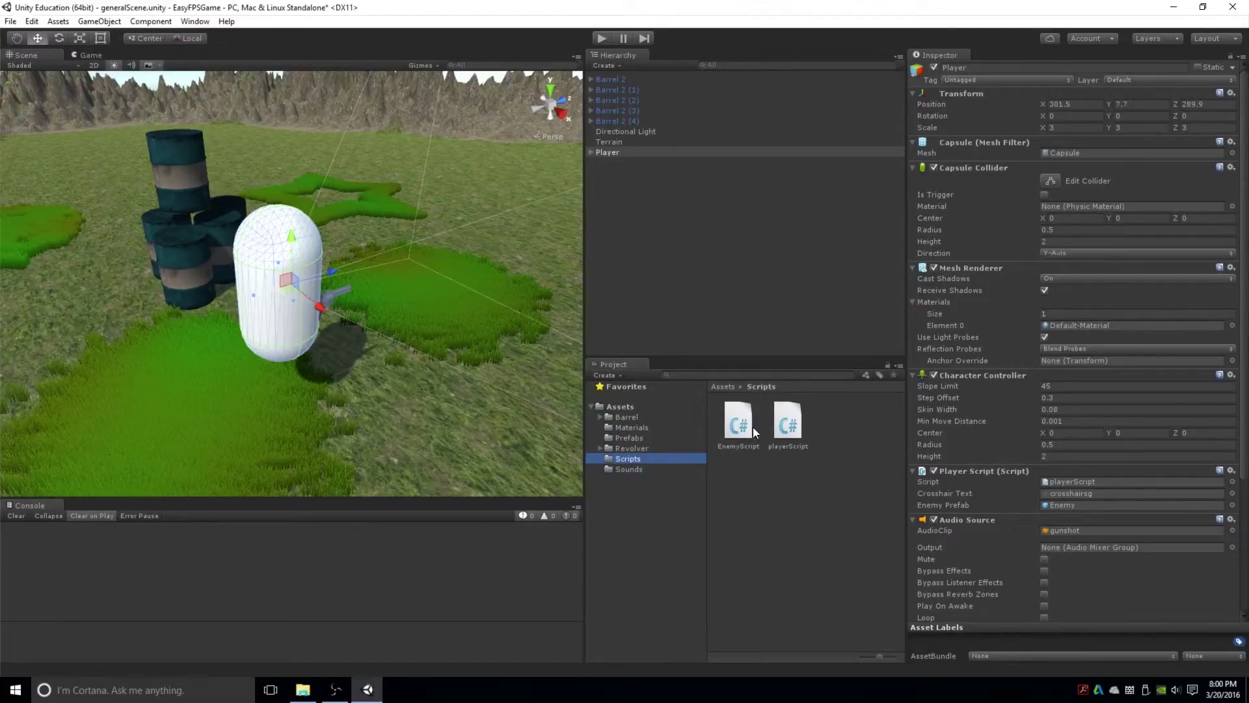
left_click(641, 470)
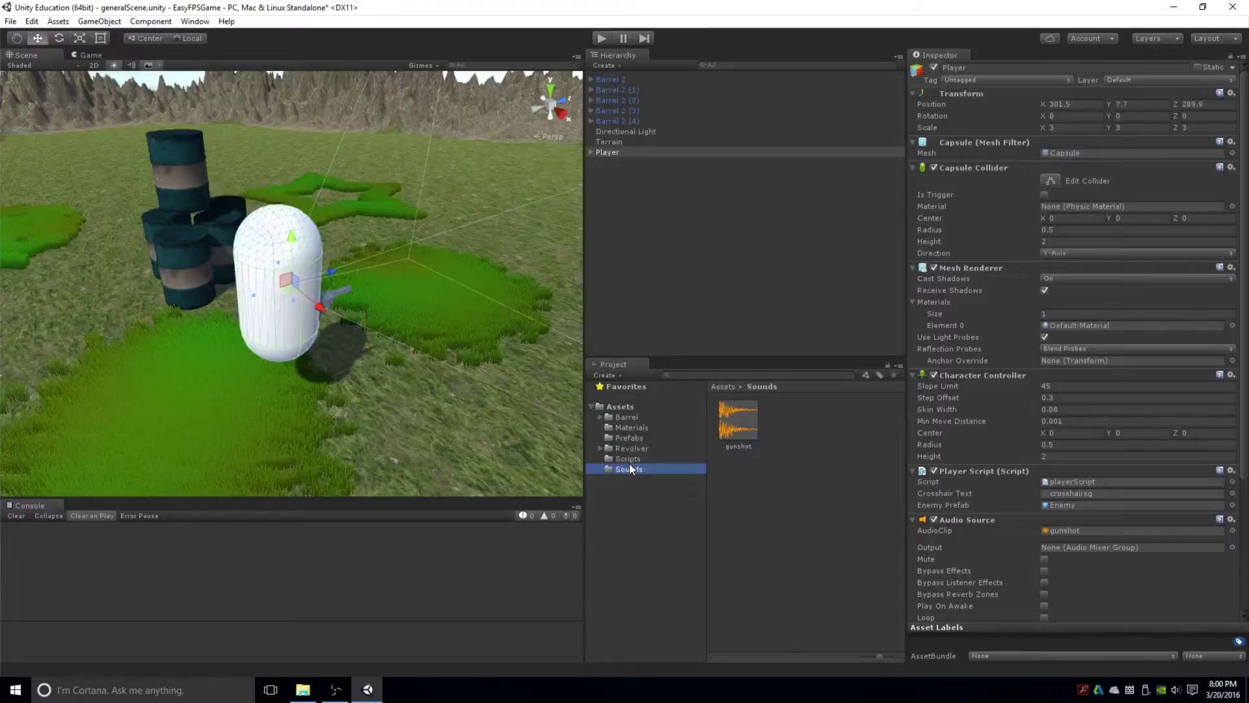
- Place five instances of the Barrel 2 prefab from the Prefabs folder on the terrain around the Player
left_click(629, 438)
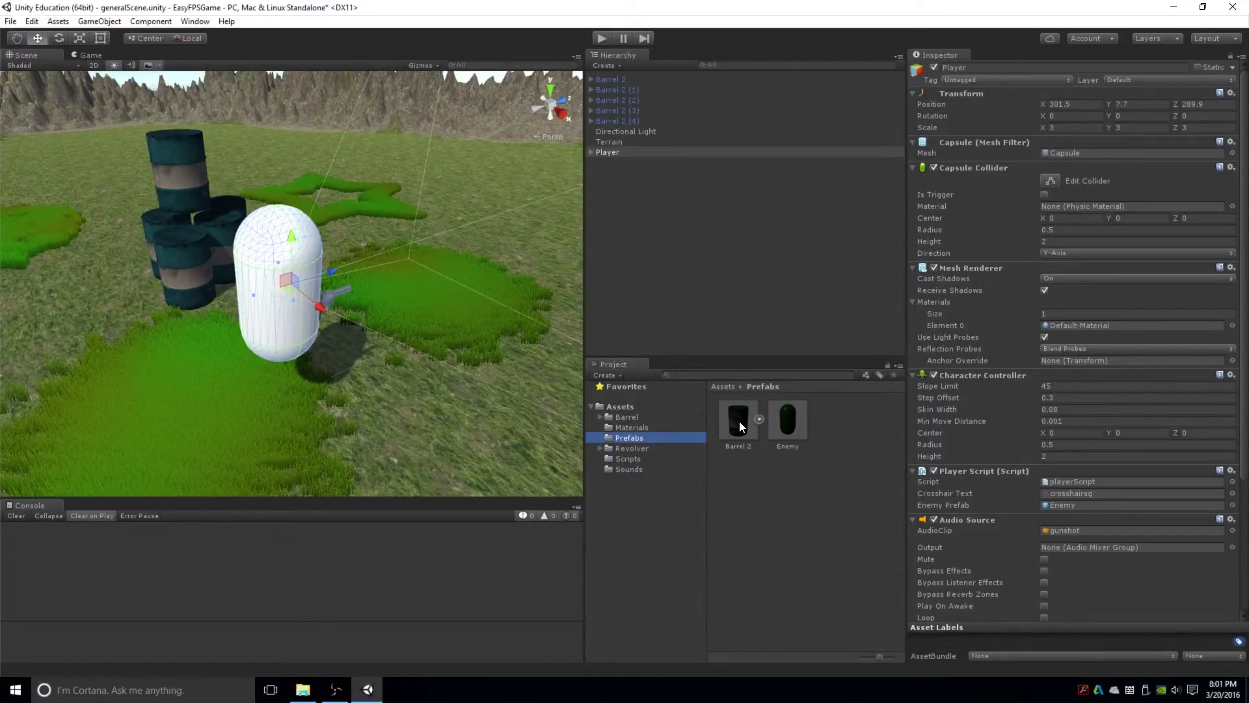
left_click_drag(739, 421, 481, 222)
left_click_drag(728, 427, 485, 341)
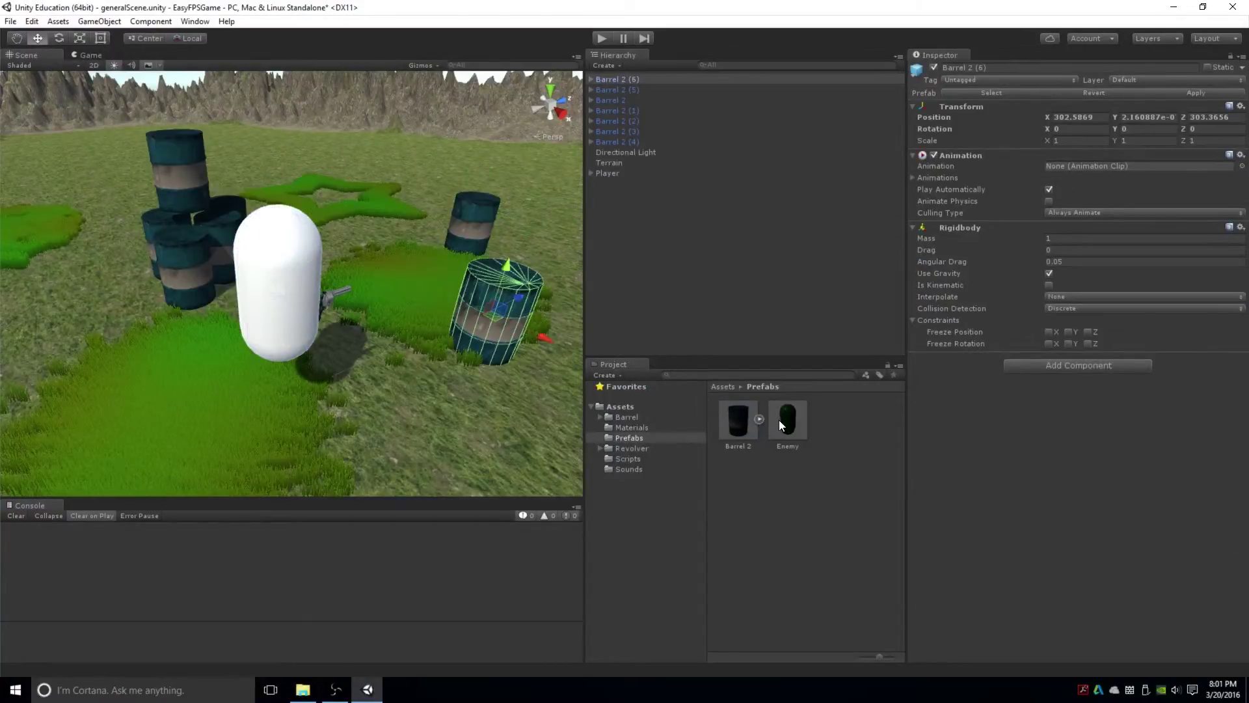
left_click_drag(748, 433, 389, 196)
left_click_drag(560, 380, 65, 290)
left_click_drag(744, 428, 129, 411)
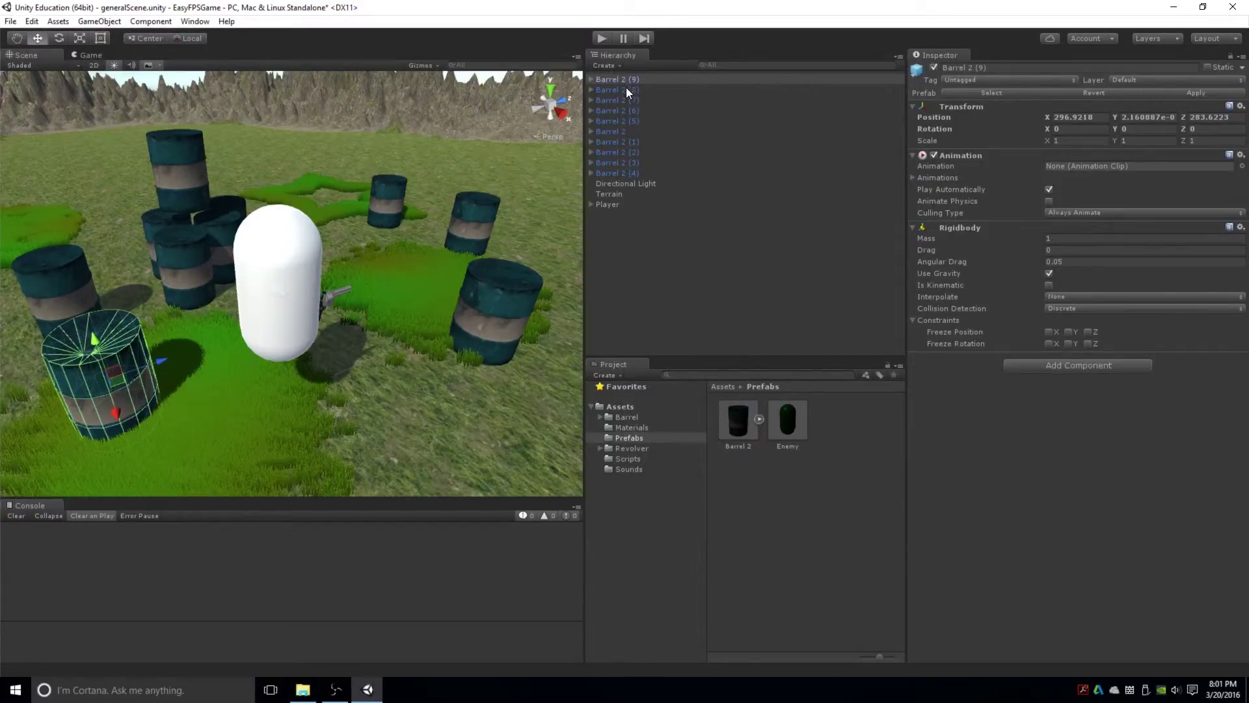
- Inspect Barrel 2 and Barrel 2 (1) in the hierarchy, and return to the project's root Assets folder
left_click(628, 132)
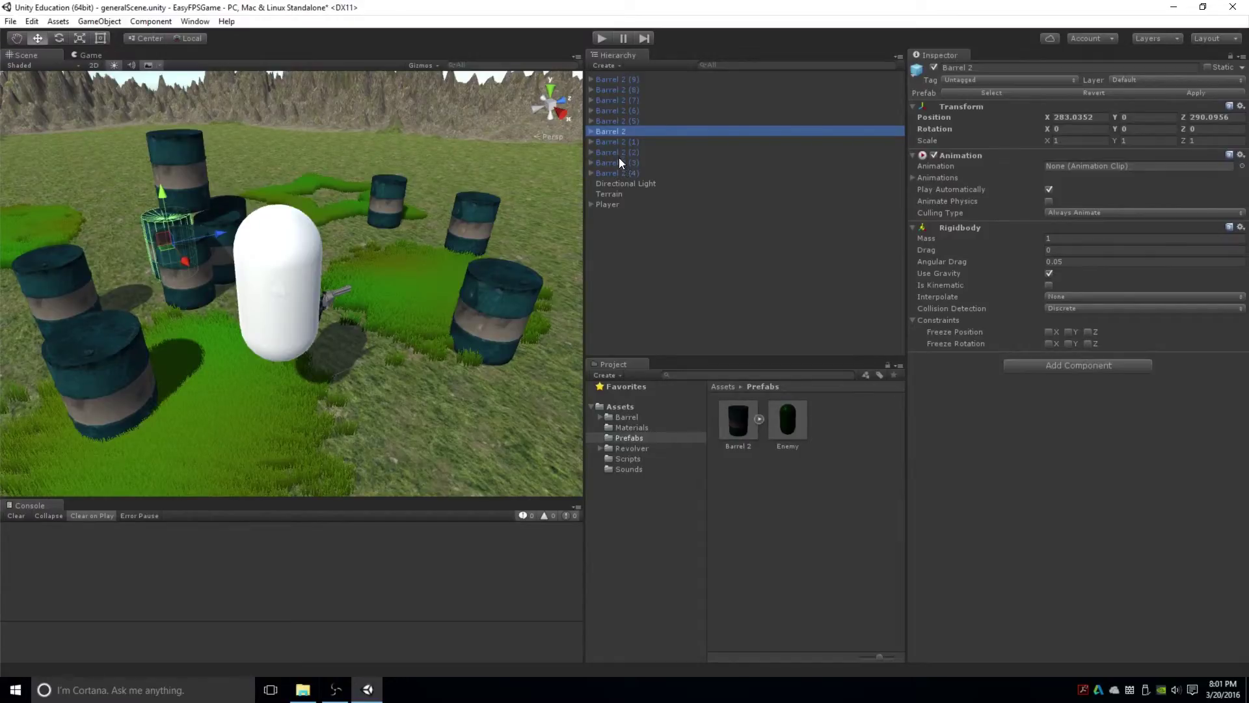
left_click(614, 143)
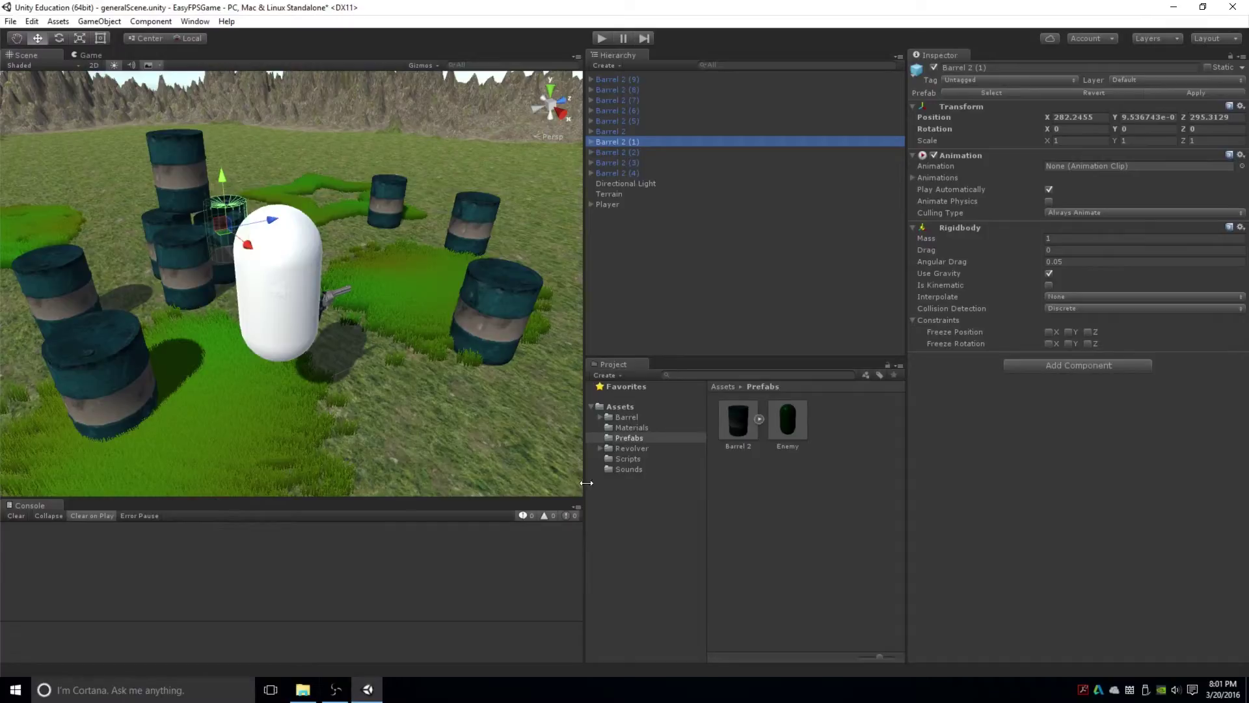
left_click(666, 407)
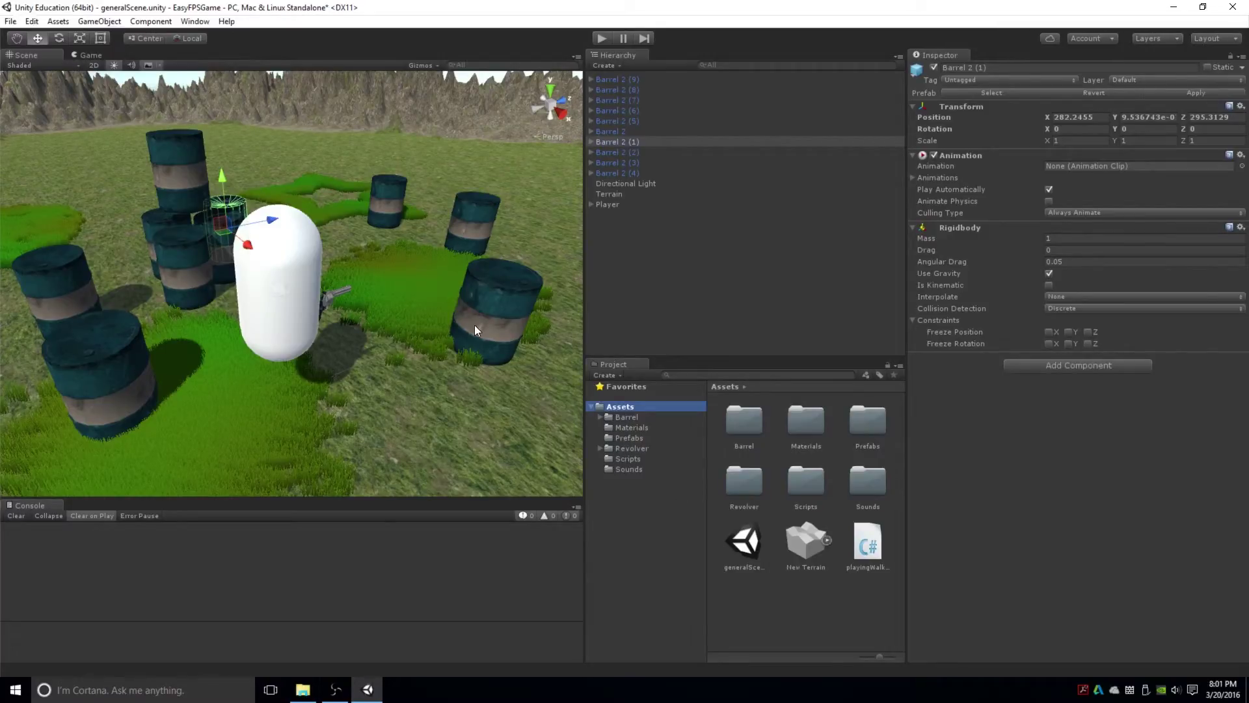
- Switch to the Game view, run the game, and free the cursor from the game to use the editor
left_click(91, 56)
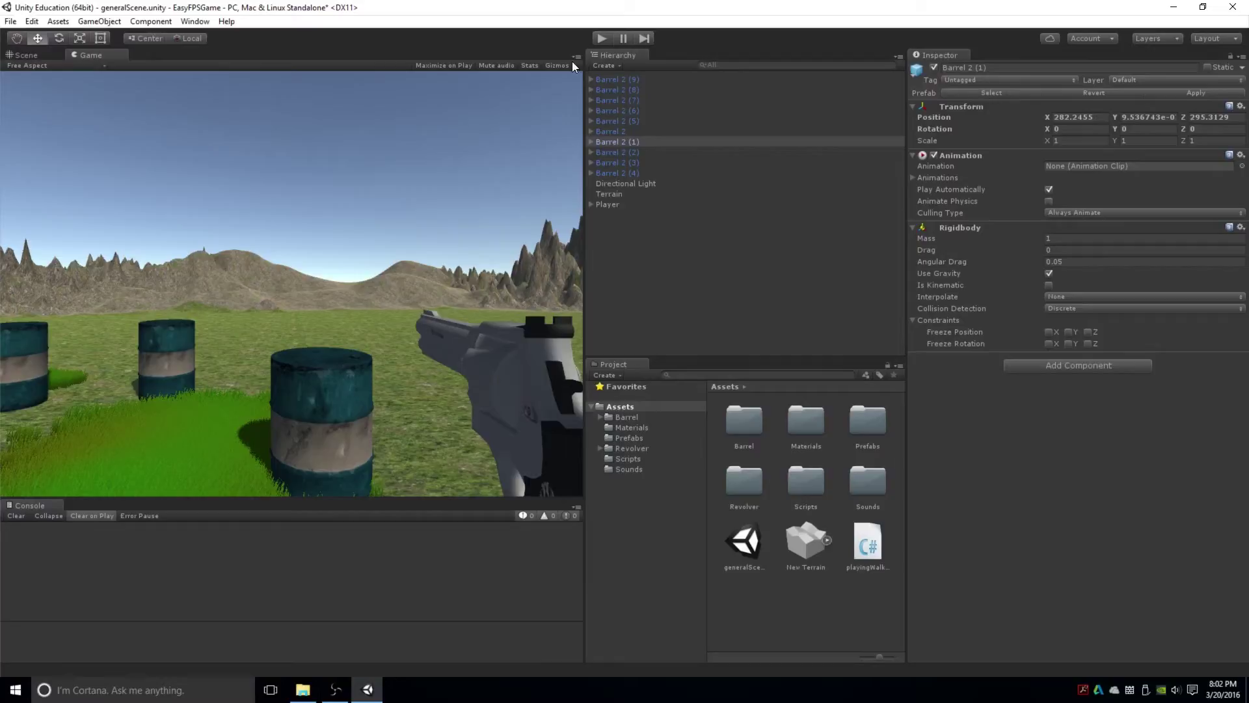
left_click(600, 41)
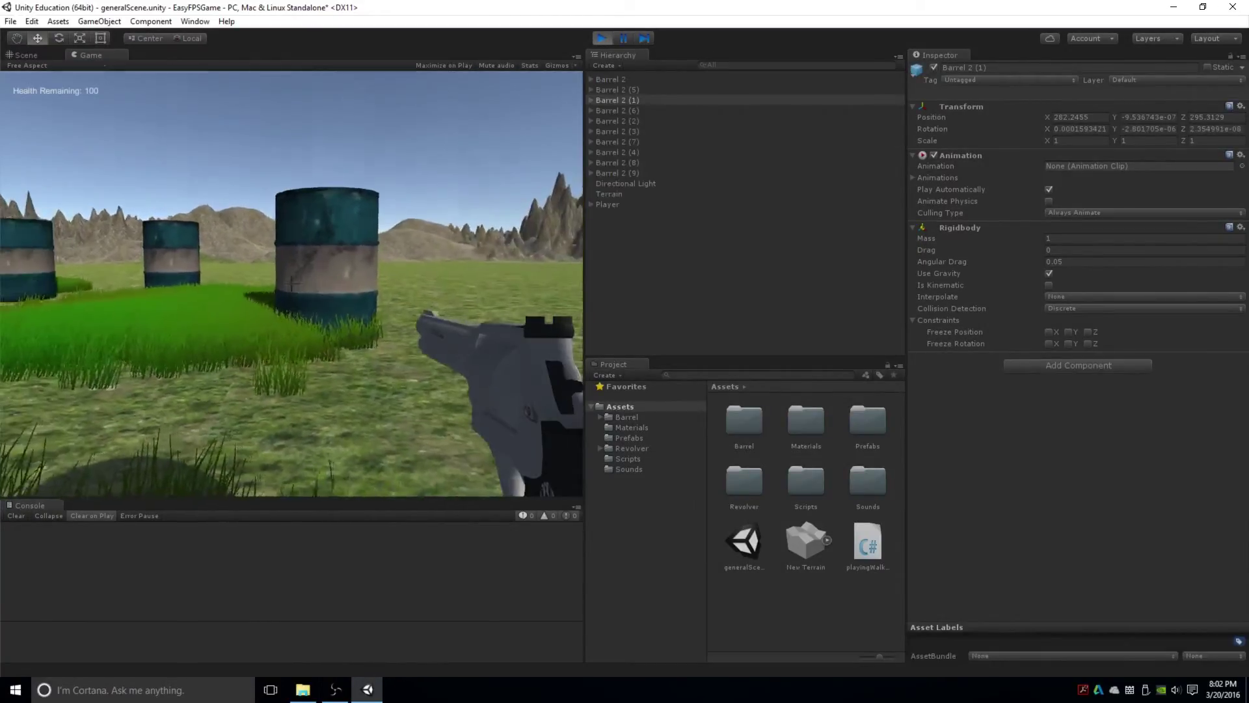
right_click(693, 192)
key("Escape")
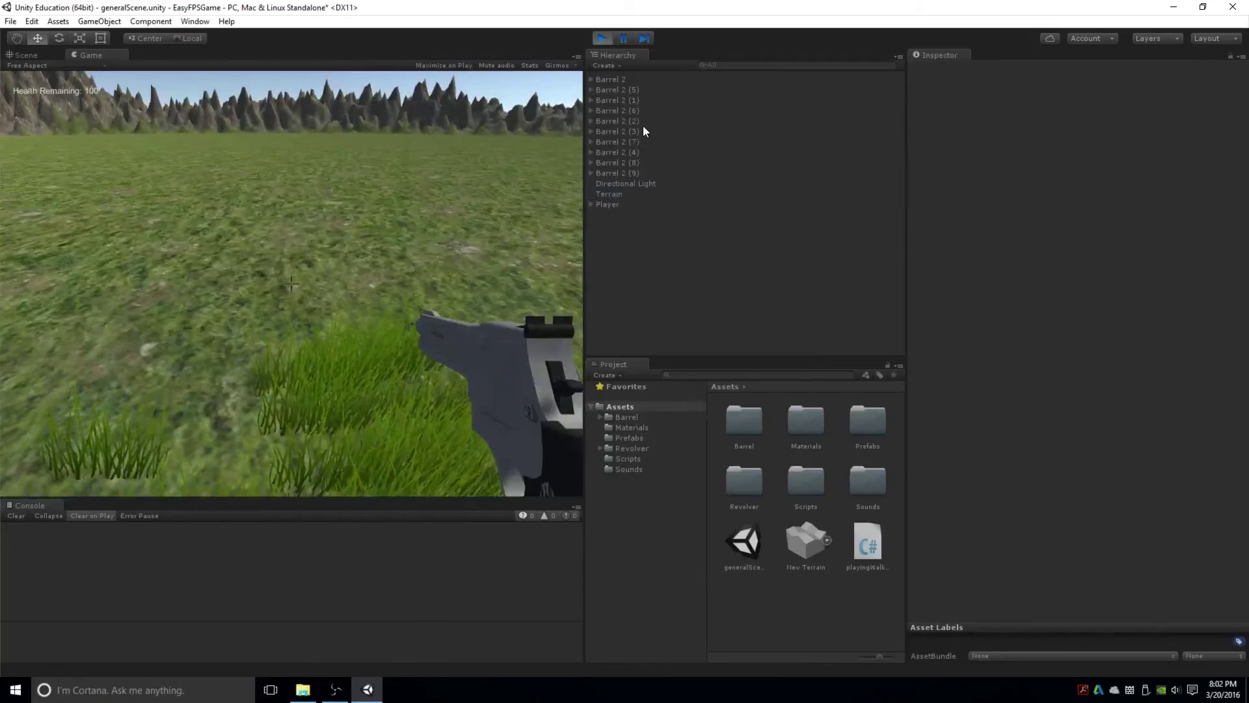
- Set the X position of Barrel 2 (5) to 0 while the game is running, and stop the game
left_click(644, 90)
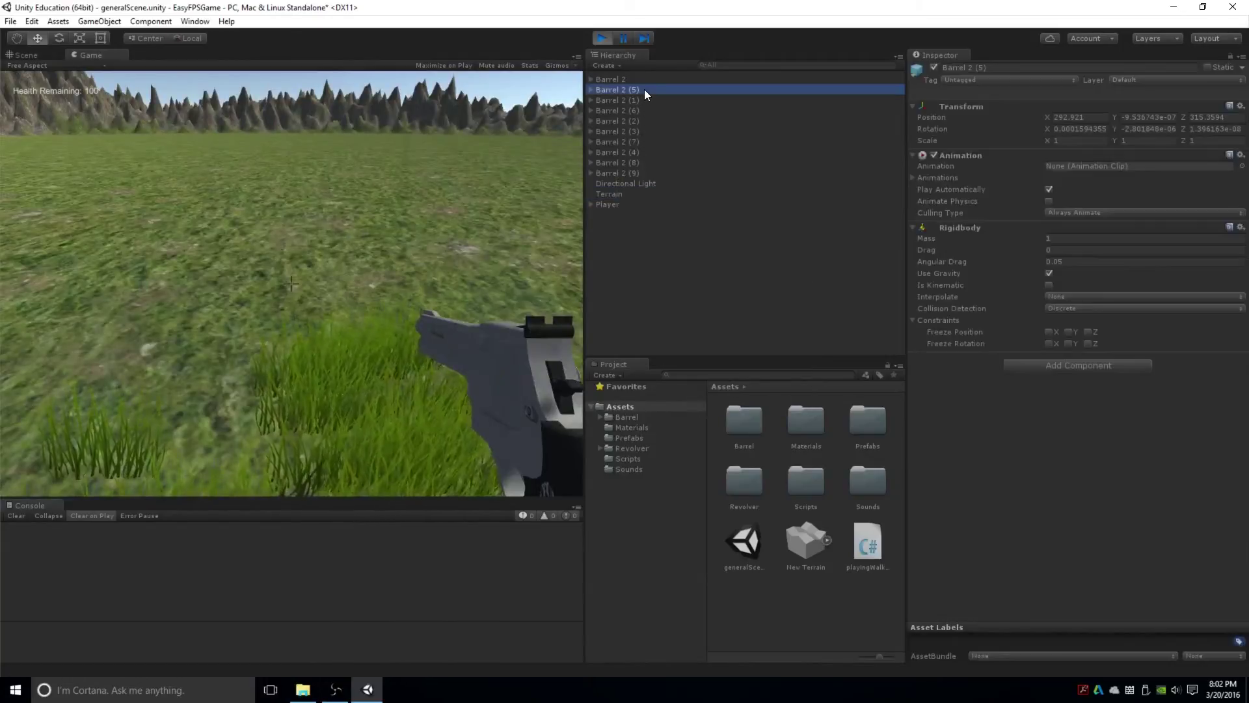
left_click(1076, 116)
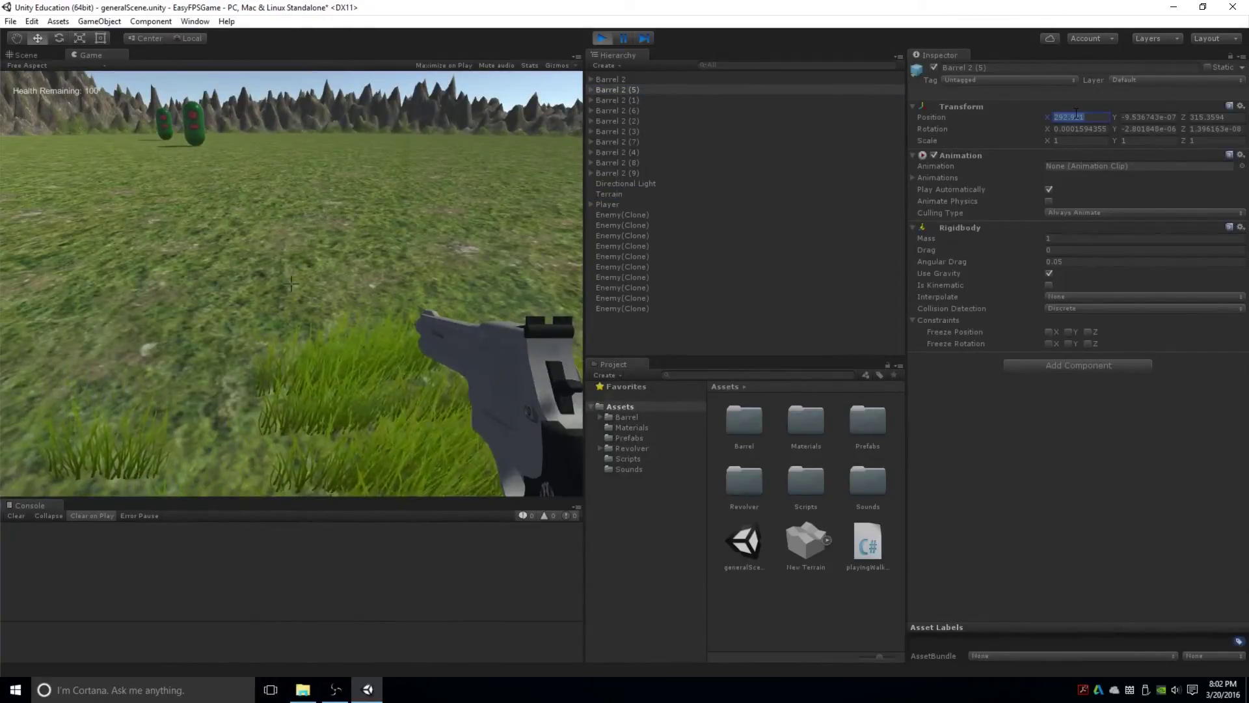
type("0")
key("Return")
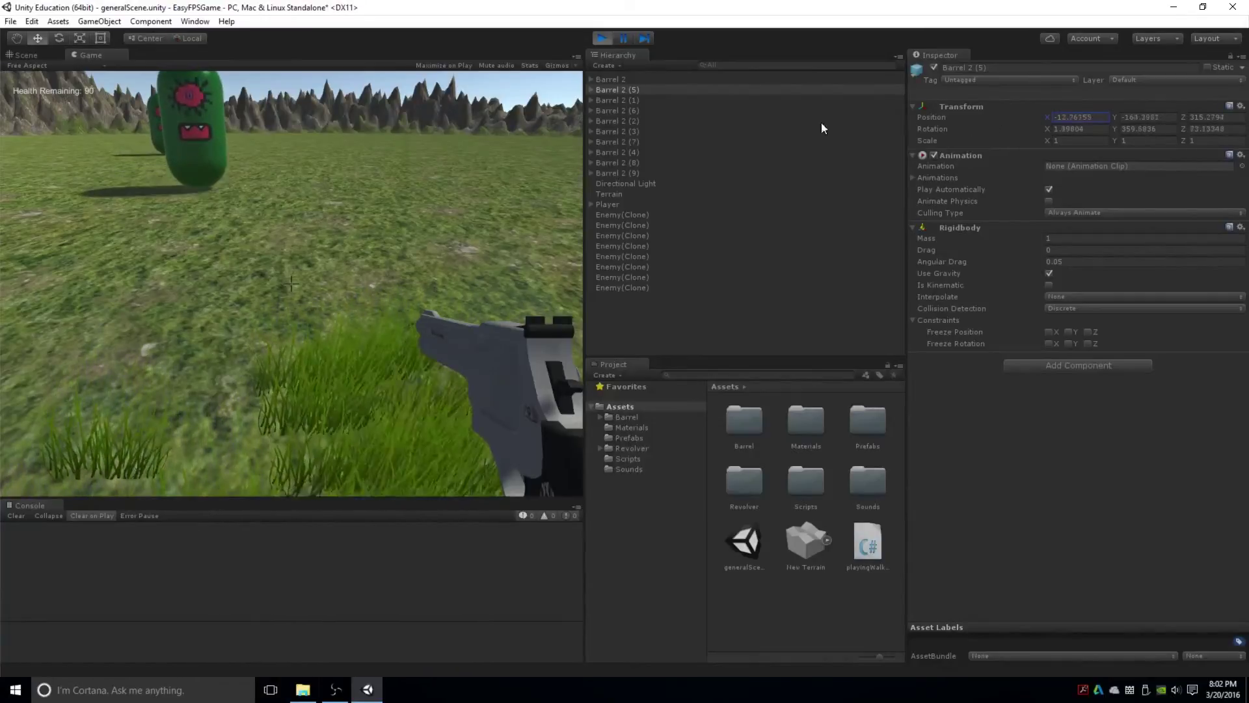
left_click(600, 41)
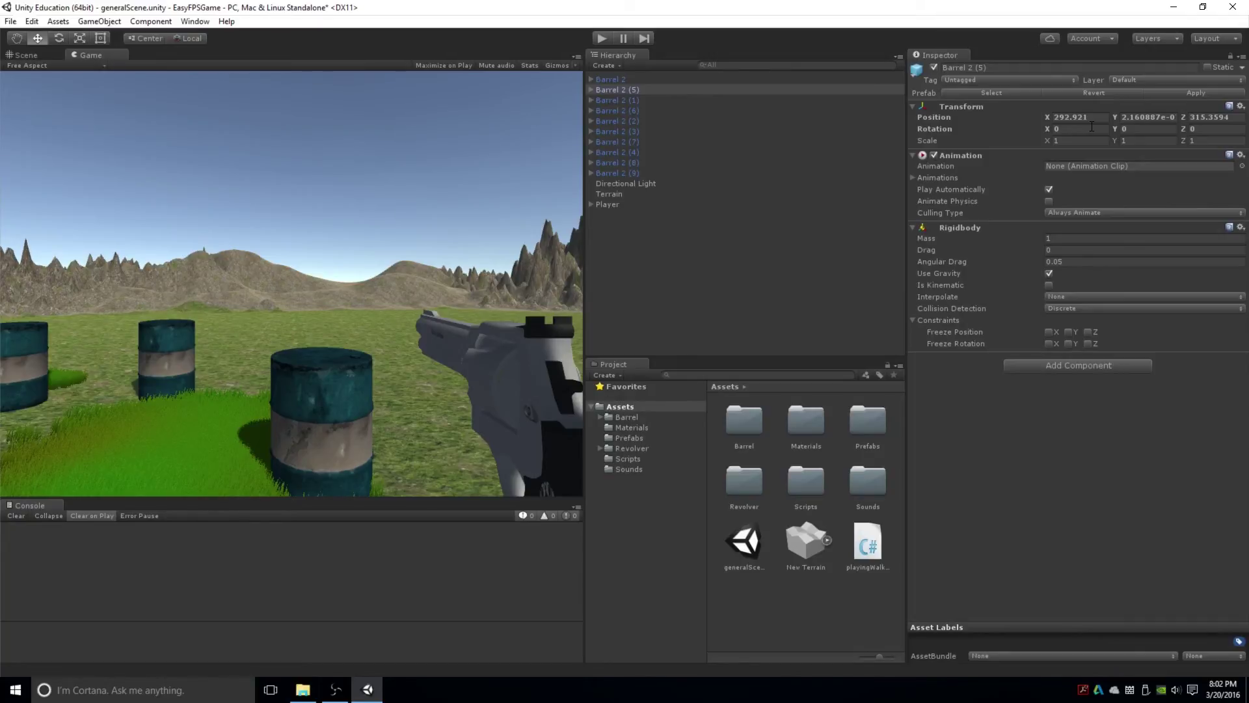
- Enable Maximize on Play for the Game view and start the game again
left_click(428, 65)
left_click(597, 37)
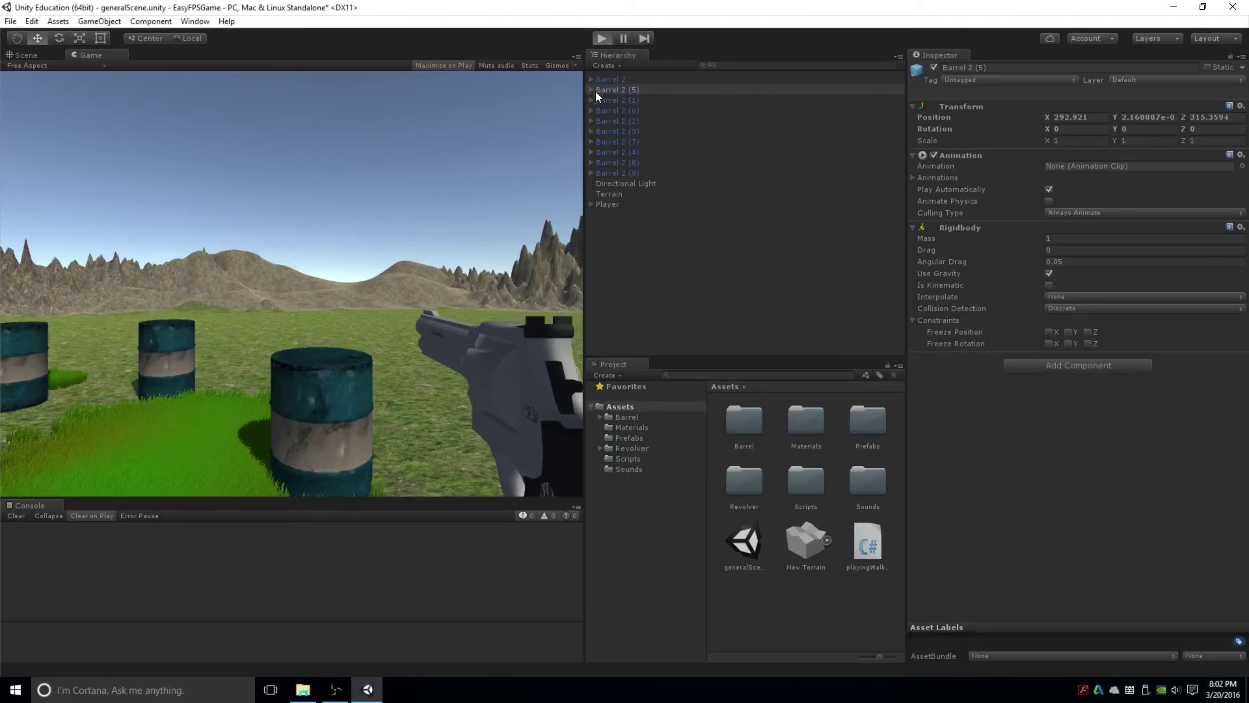